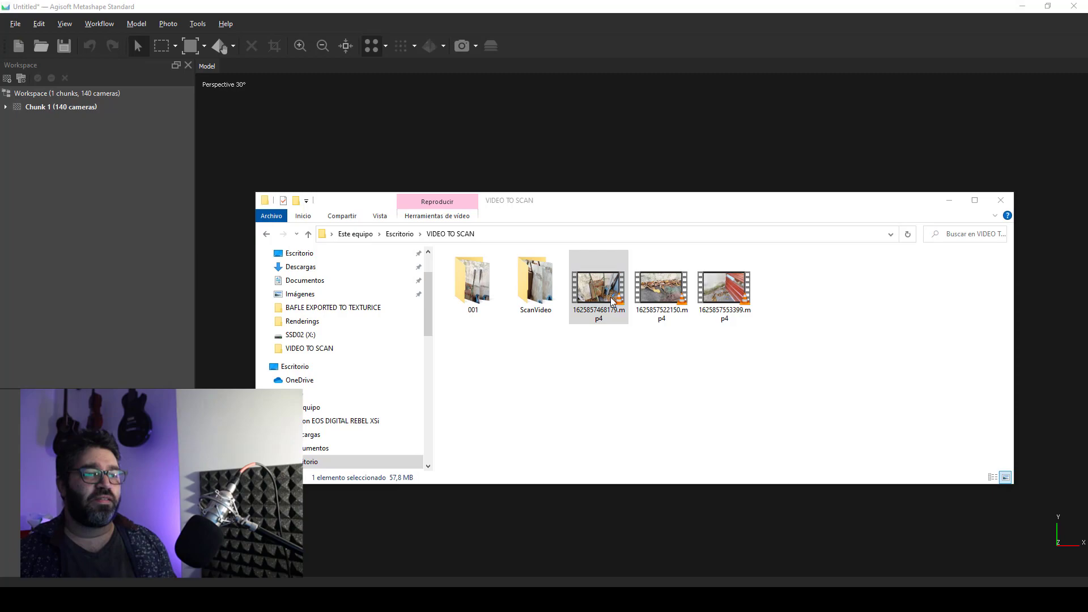
Preview the first wheelbarrow .mp4 in VLC, then close it and return to Metashape
double_click(611, 300)
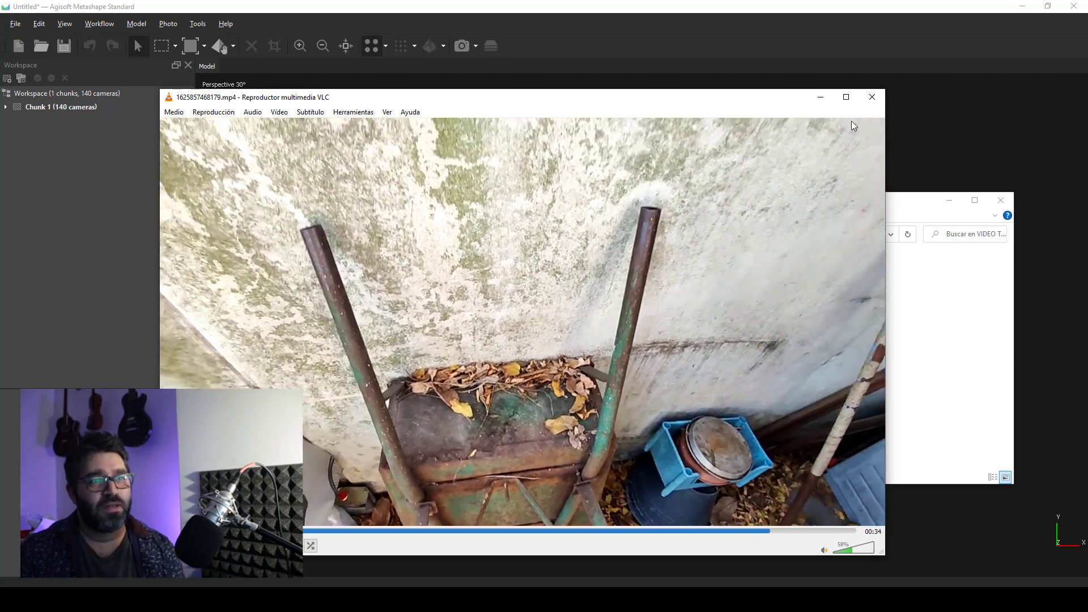
key(alt+F4)
click(611, 151)
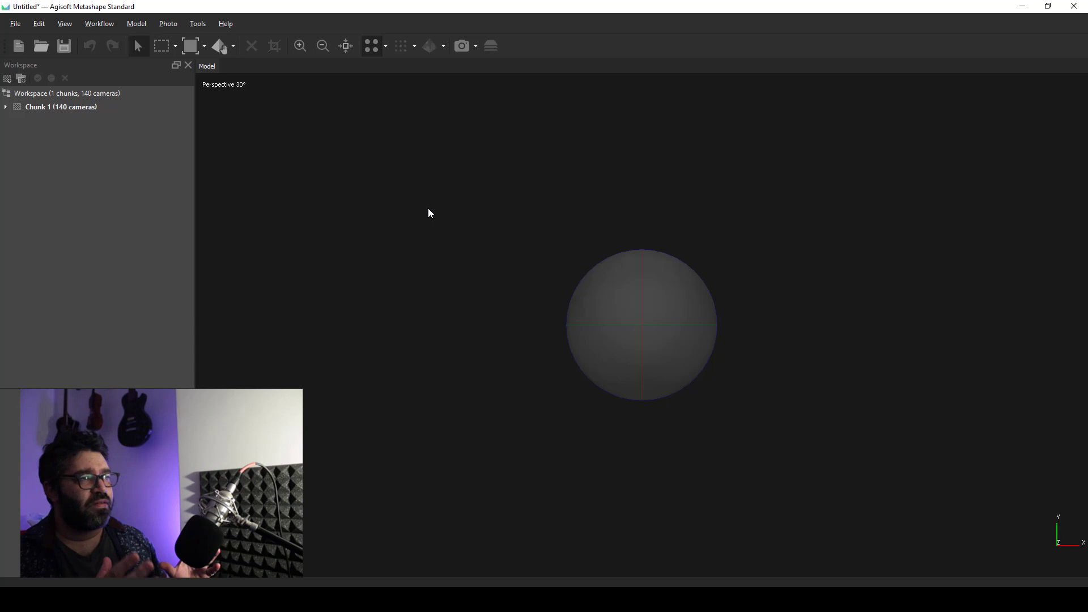
Load the first wheelbarrow video into Metashape's Import Video dialog
click(22, 26)
mouse_move(34, 134)
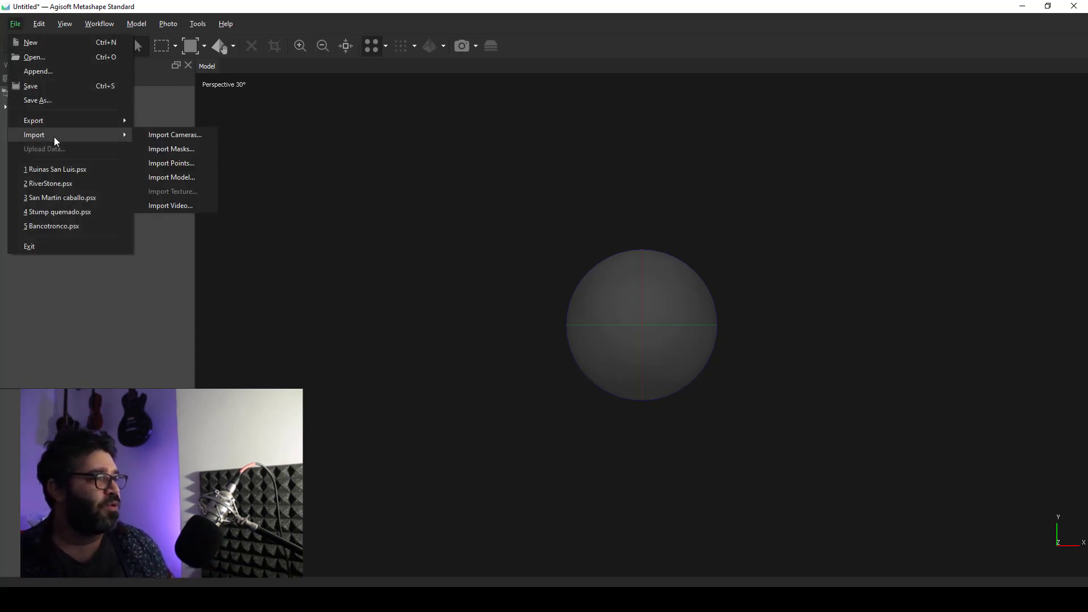
click(203, 201)
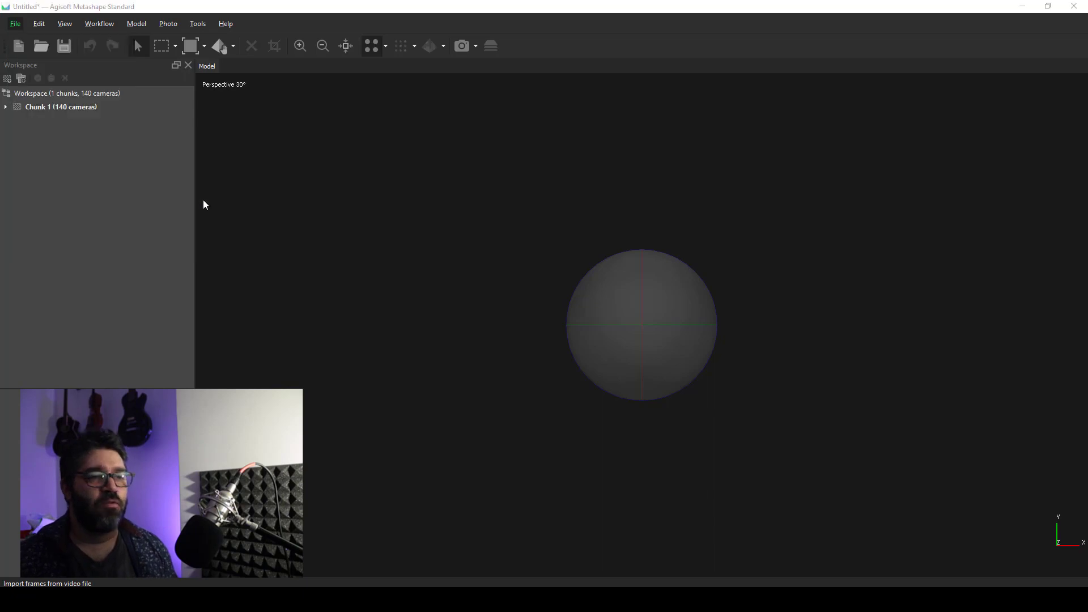
double_click(271, 119)
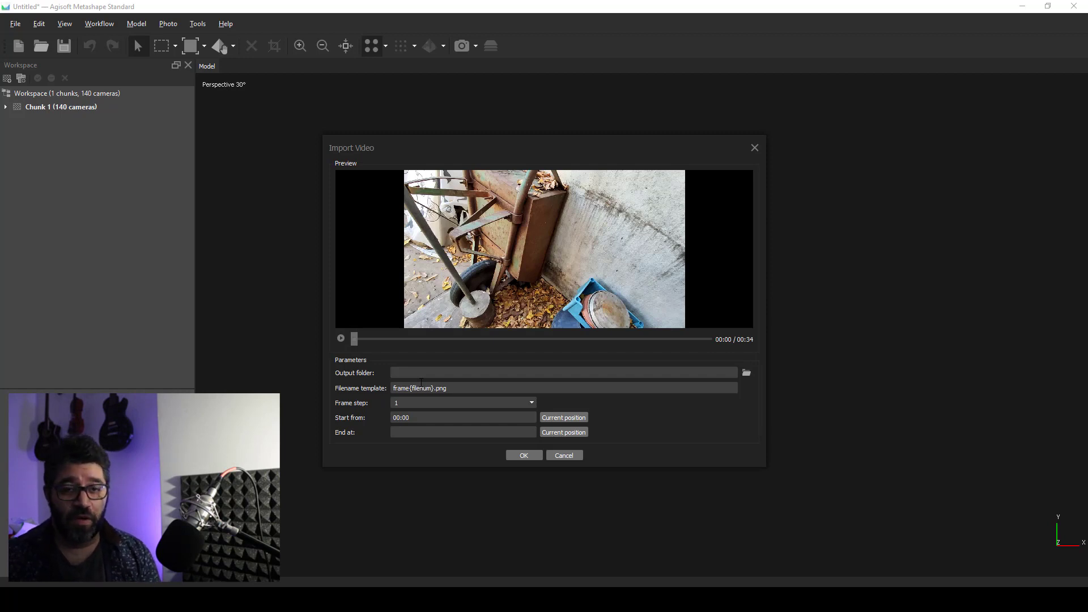
Create a new folder named Tutorial and set it as the frames output folder
click(746, 372)
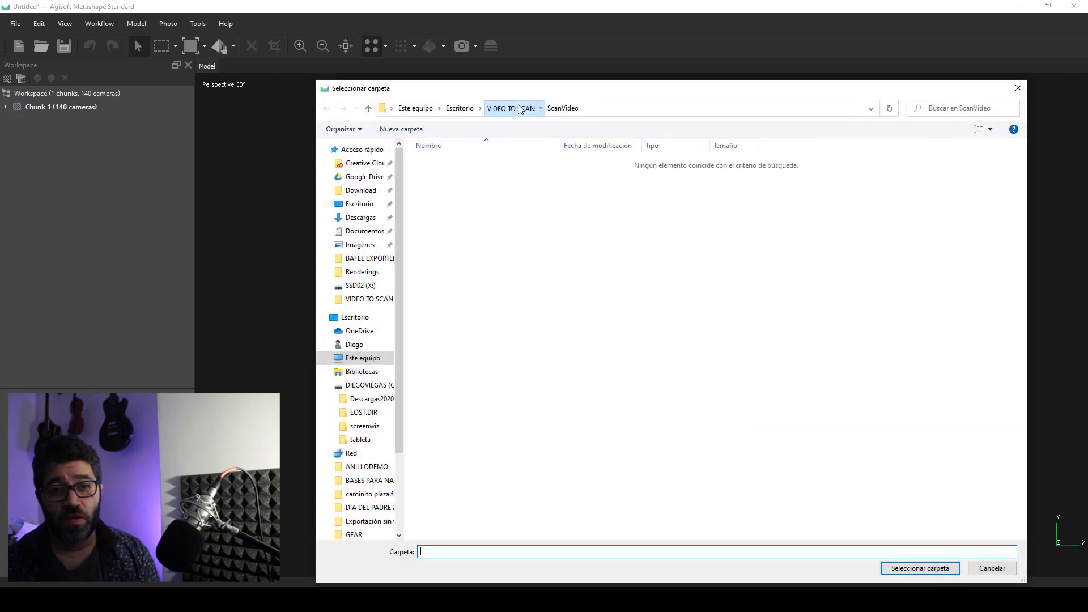
click(519, 108)
click(402, 128)
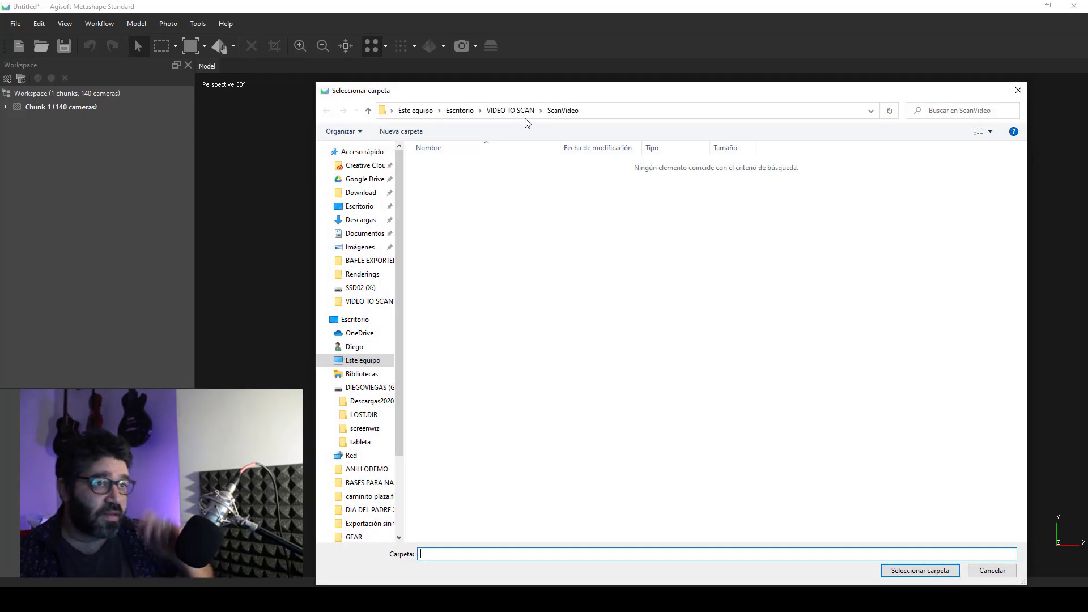
click(513, 109)
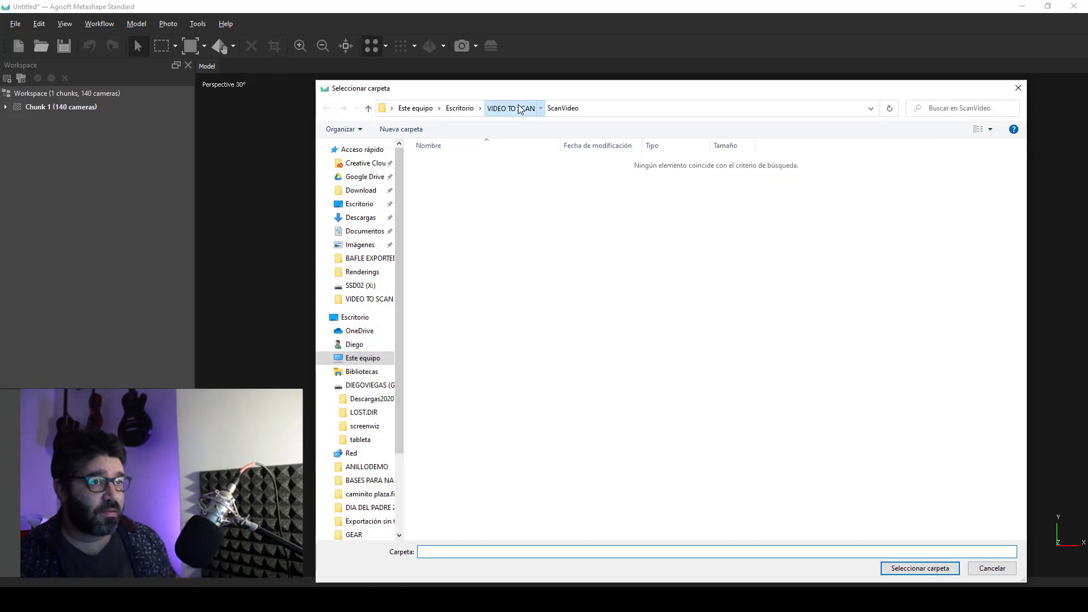
click(401, 129)
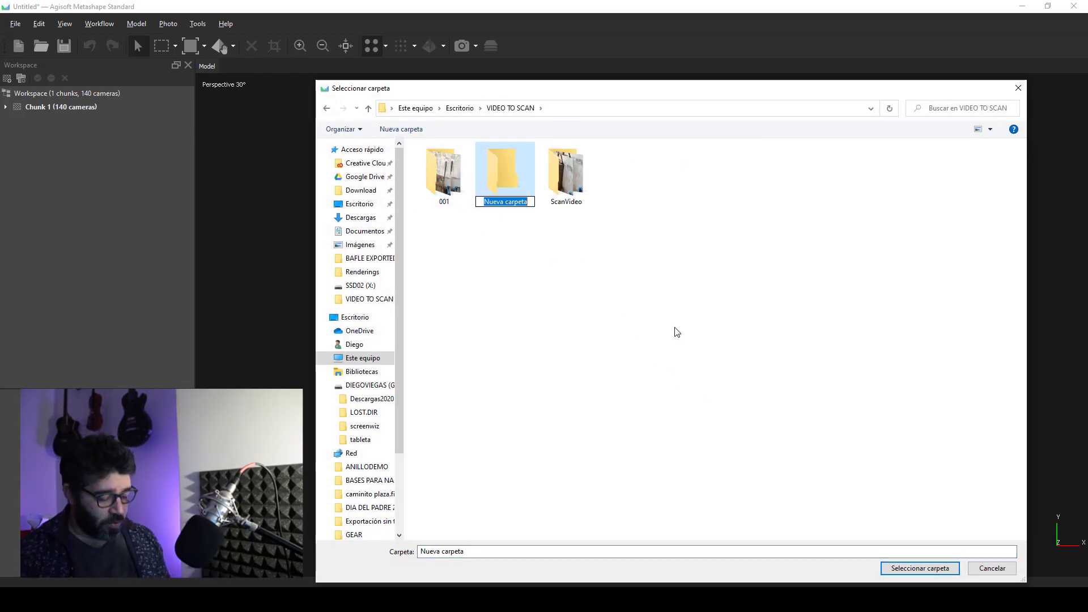
text(Tutorial)
key(Return)
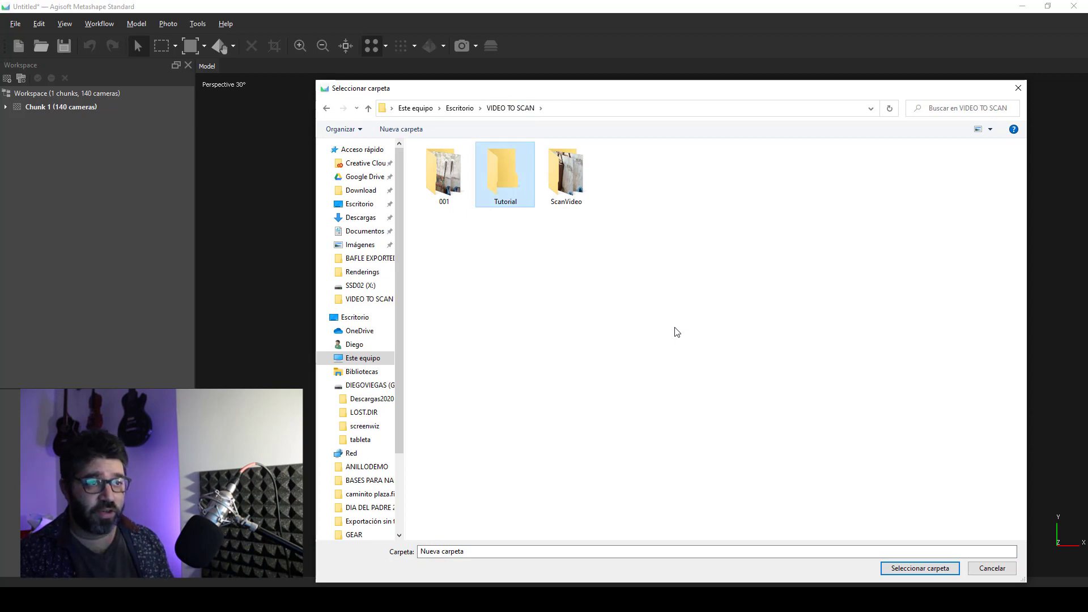
key(Return)
click(929, 569)
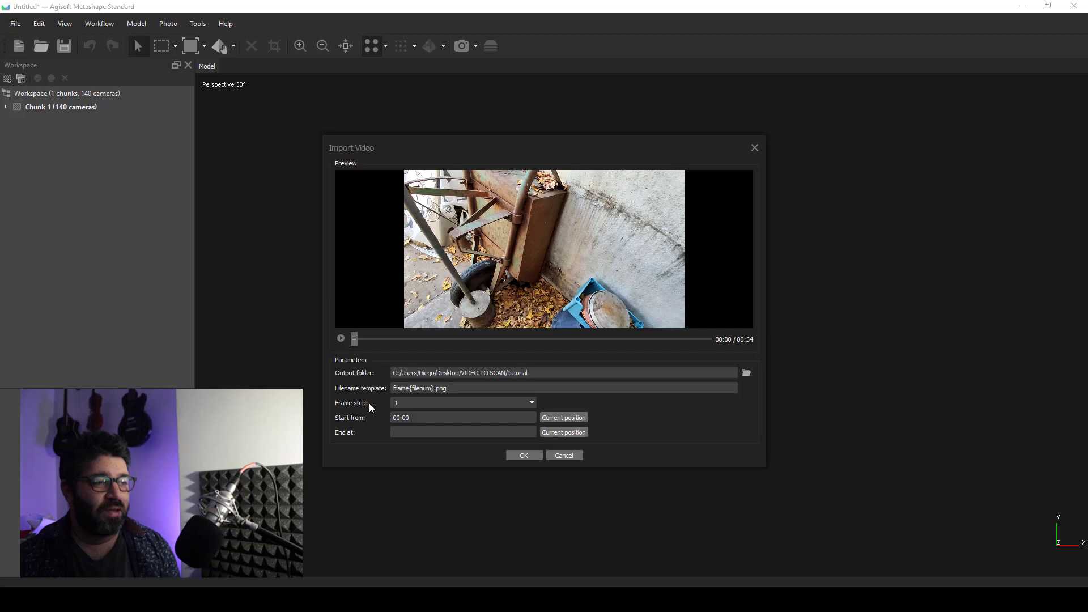
Set the frame step to Large and extract the frames
click(532, 404)
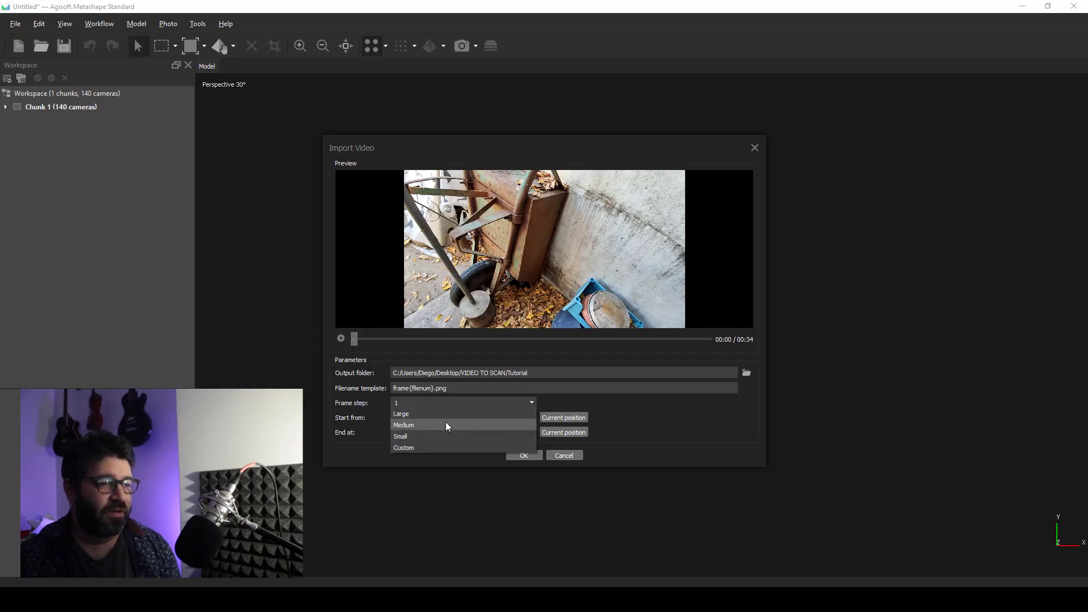
click(446, 407)
click(534, 402)
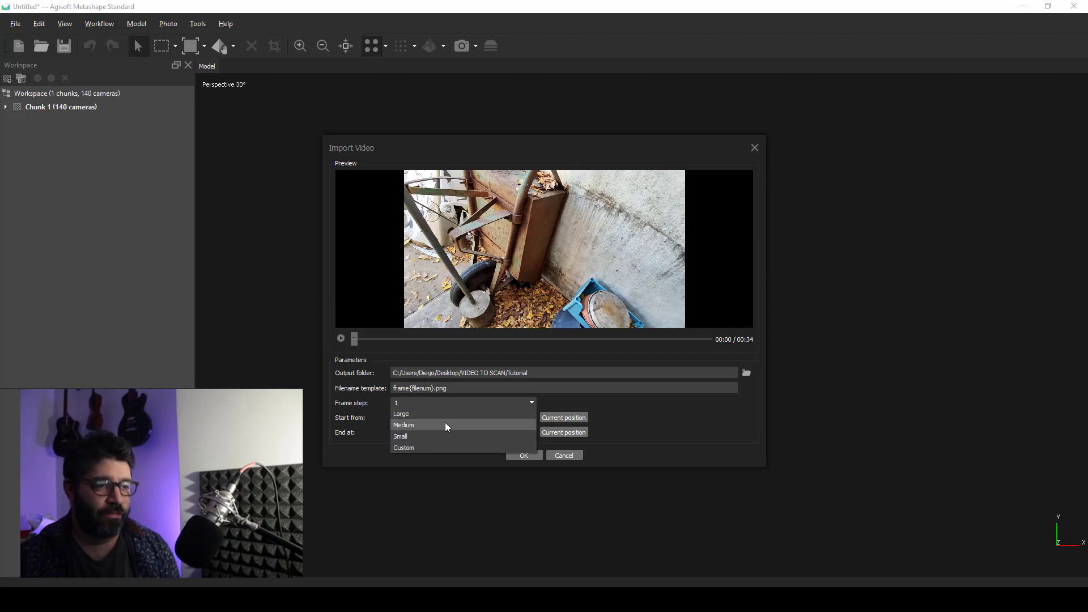
click(426, 414)
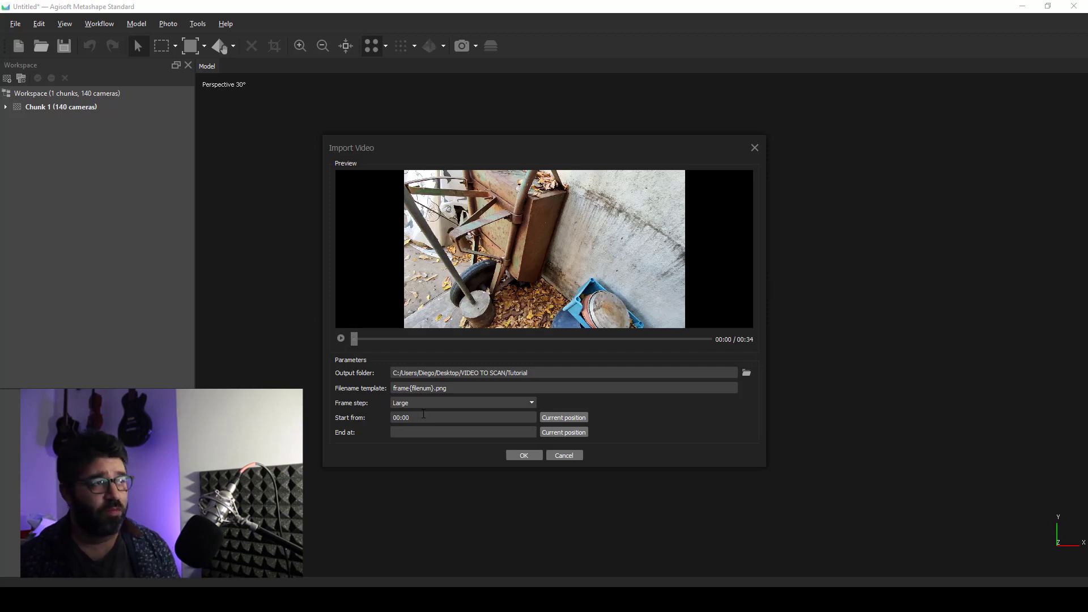
click(524, 457)
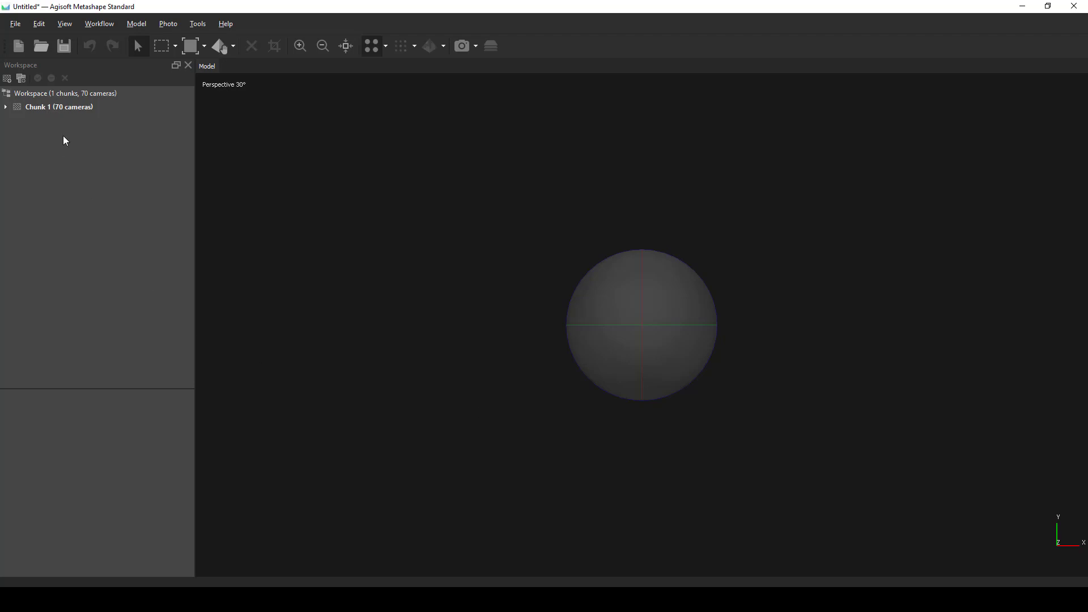
Expand Chunk 1 to list its imported camera frames
click(39, 108)
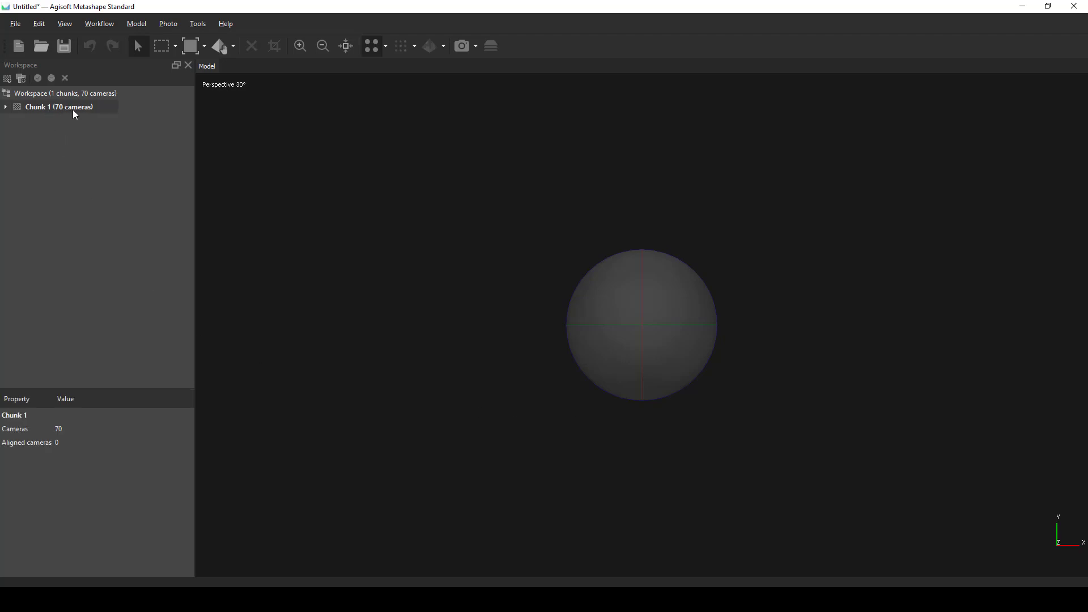
click(7, 108)
click(18, 120)
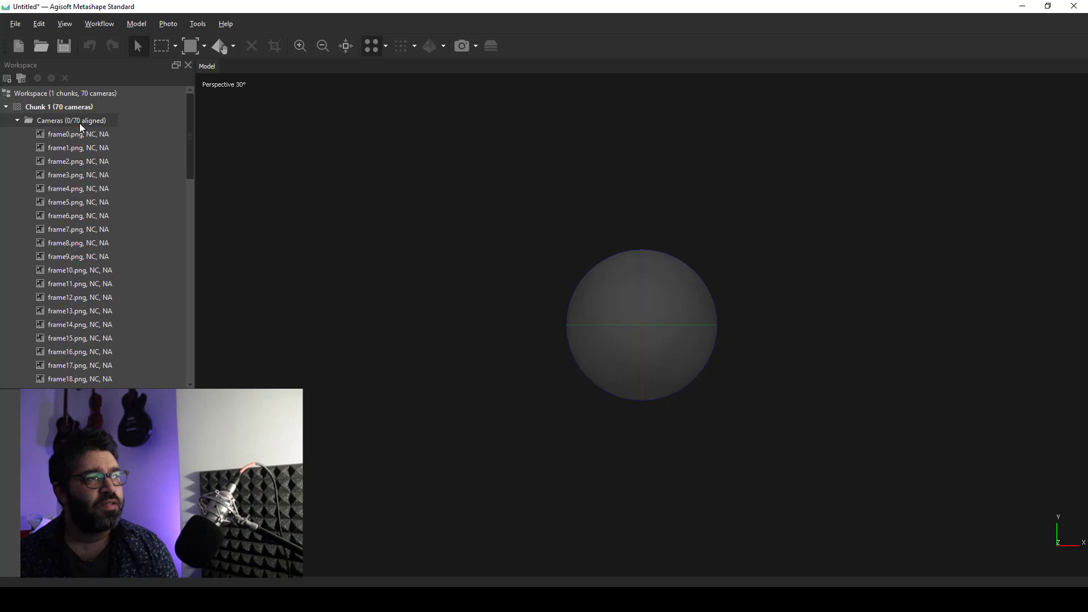
Align all 70 photos at Highest accuracy
click(98, 24)
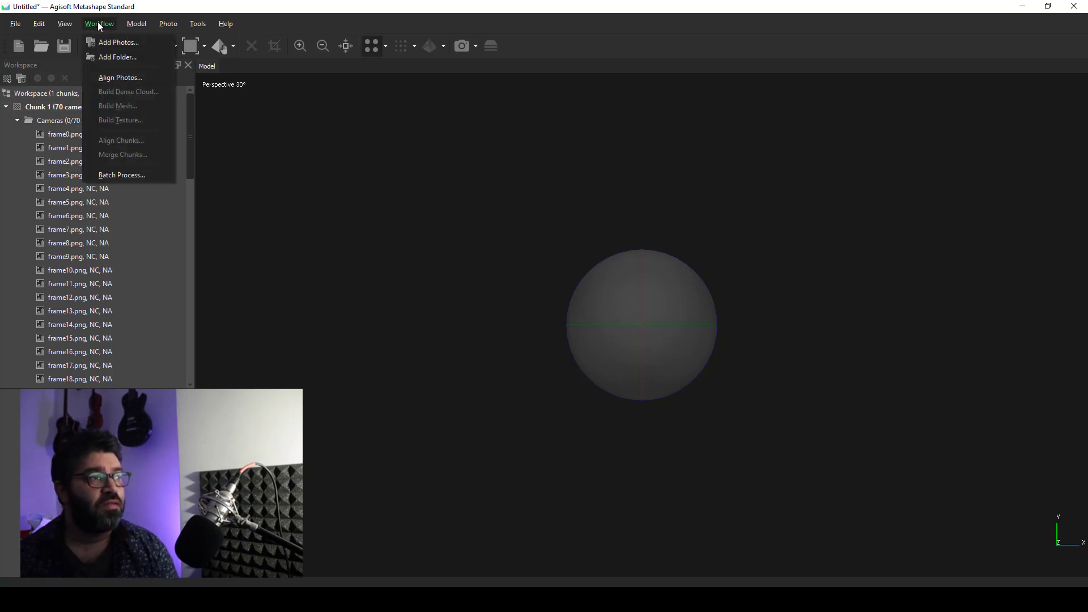
click(148, 79)
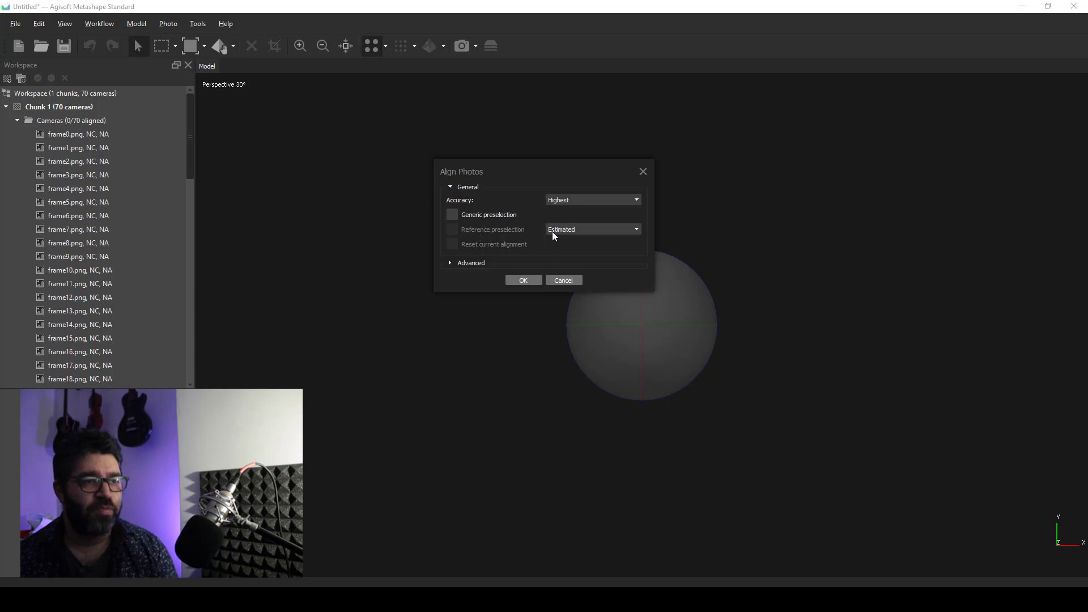
click(532, 280)
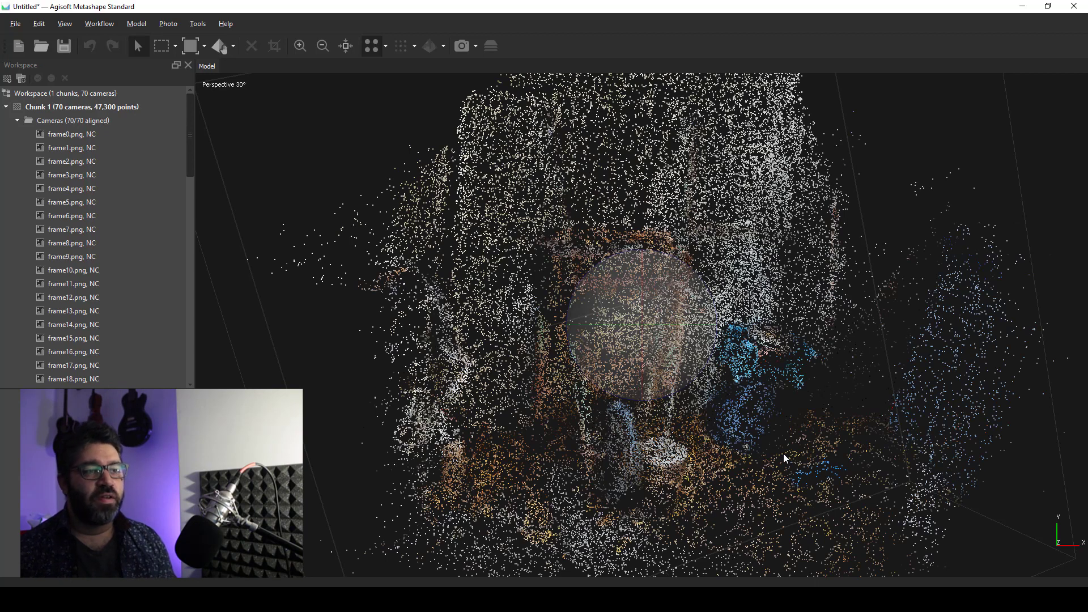
scroll(763, 466, down, 3)
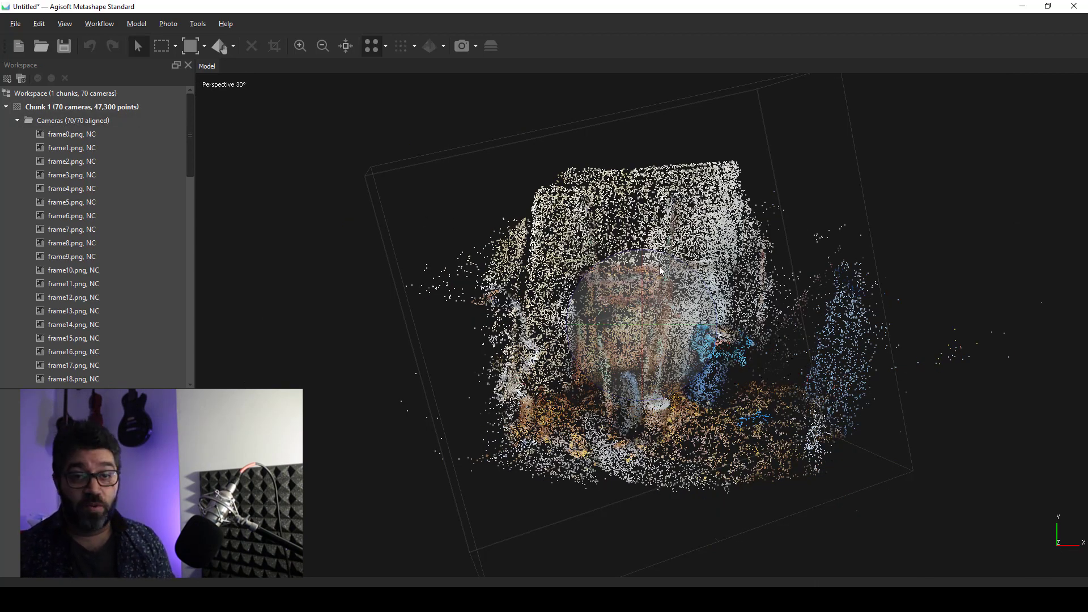
click(463, 48)
mouse_move(645, 311)
mouse_down()
mouse_move(683, 331)
mouse_move(664, 375)
mouse_up()
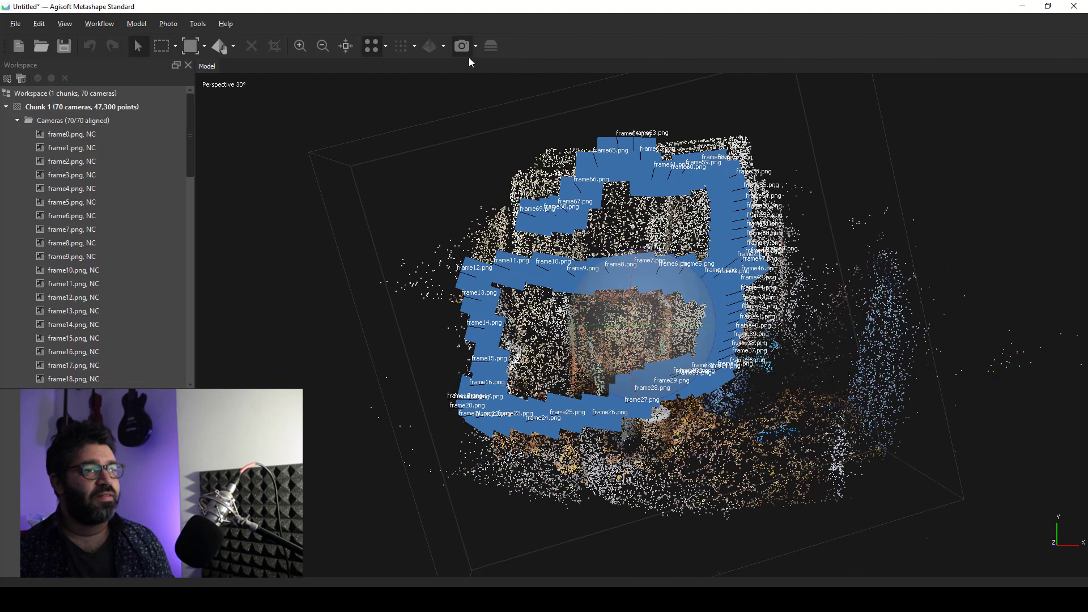
click(463, 46)
scroll(658, 380, up, 3)
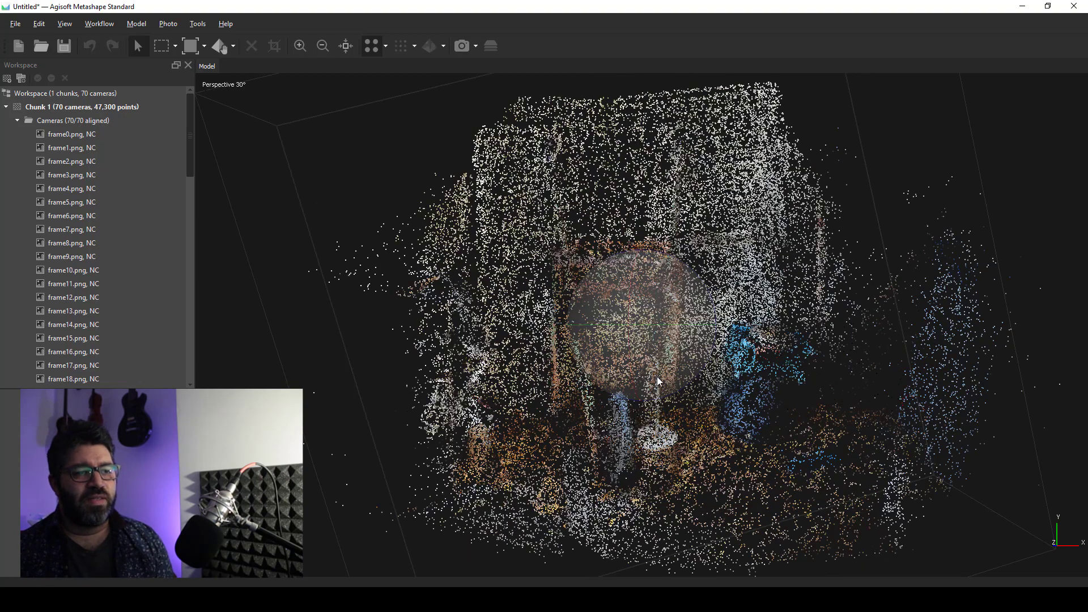
scroll(657, 376, down, 2)
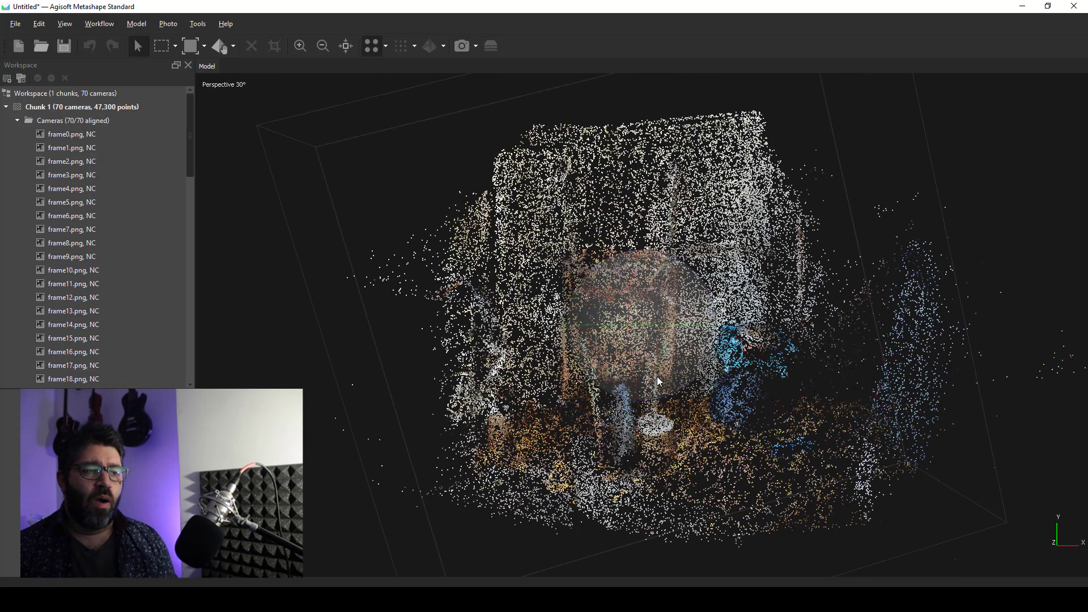
mouse_move(668, 379)
mouse_down()
mouse_move(701, 386)
mouse_move(652, 383)
mouse_move(669, 388)
mouse_up()
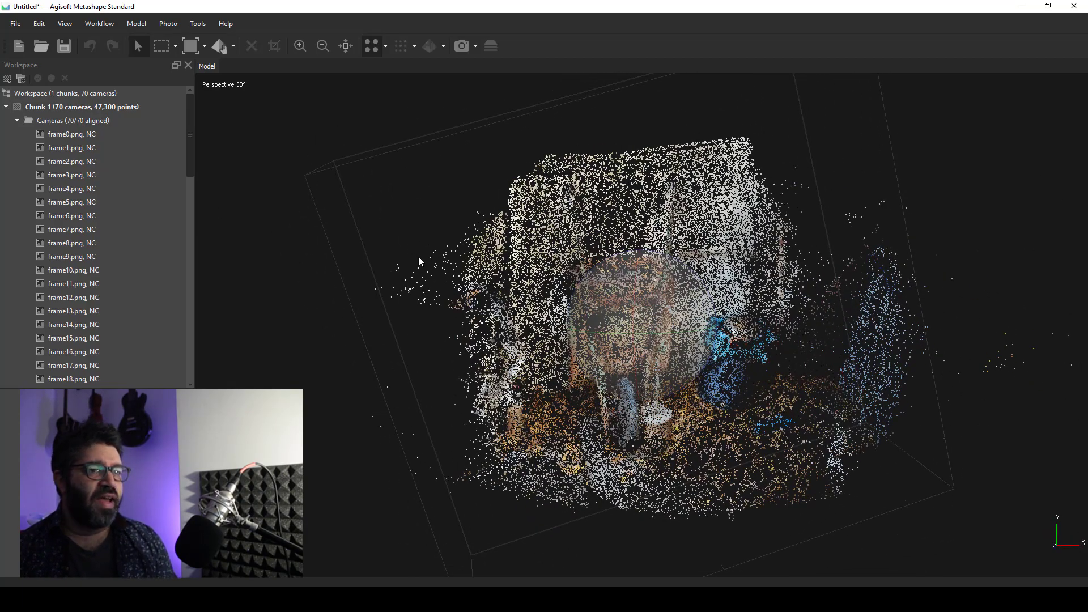
drag(418, 256, 462, 307)
mouse_move(636, 329)
mouse_down()
mouse_move(655, 321)
mouse_move(691, 342)
mouse_move(767, 290)
mouse_move(723, 306)
mouse_up()
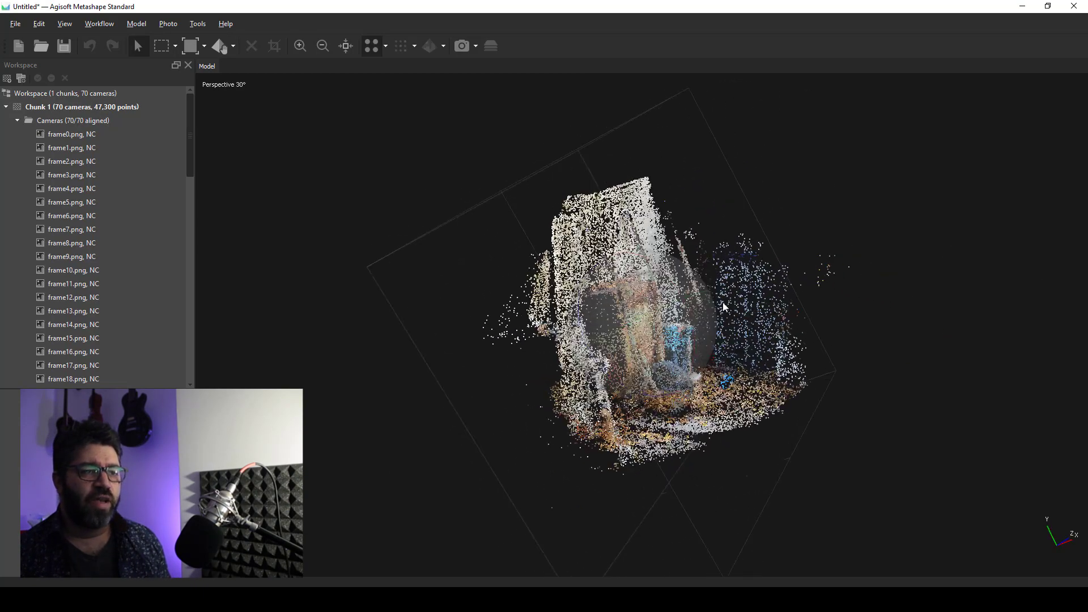
Rotate and shrink the reconstruction region box to enclose mainly the wheelbarrow
mouse_move(649, 290)
mouse_down()
mouse_move(618, 309)
mouse_move(633, 250)
mouse_up()
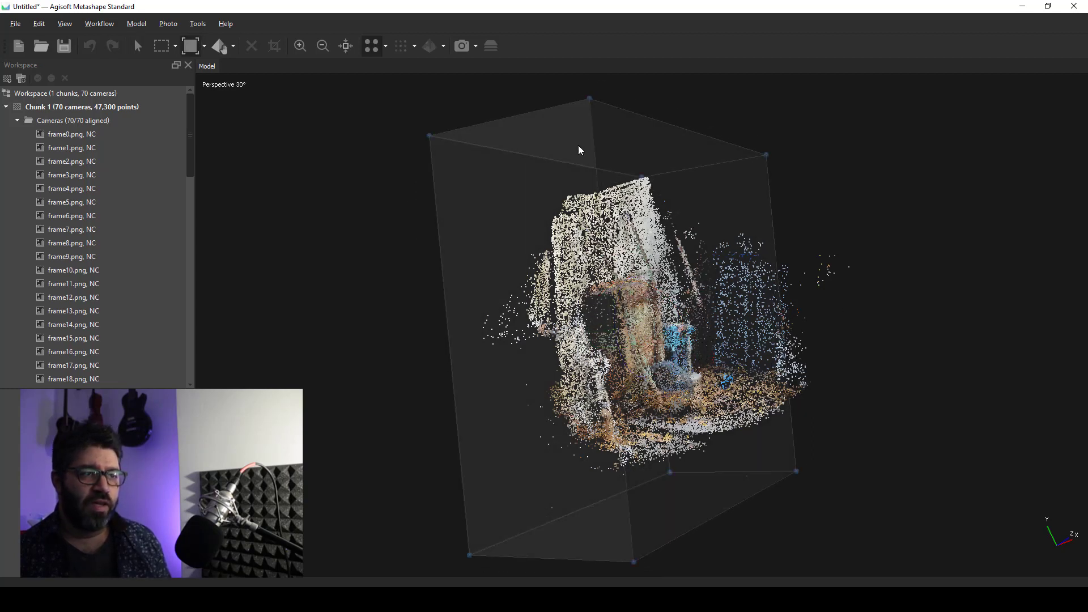
drag(589, 100, 642, 113)
mouse_move(754, 266)
mouse_down()
mouse_move(699, 315)
mouse_move(854, 128)
mouse_up()
drag(449, 151, 529, 217)
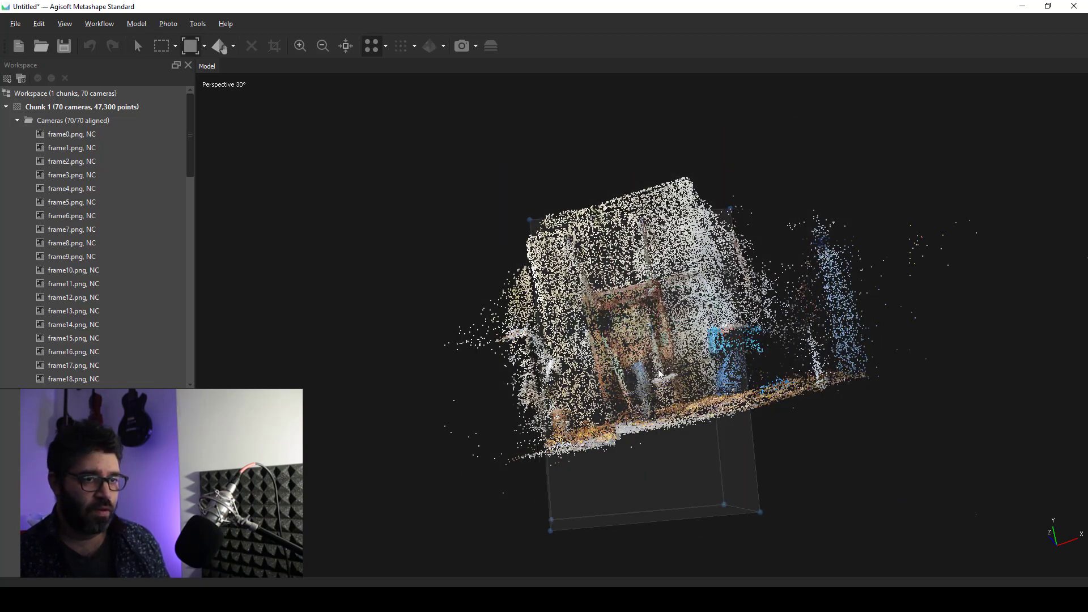
drag(756, 513, 766, 444)
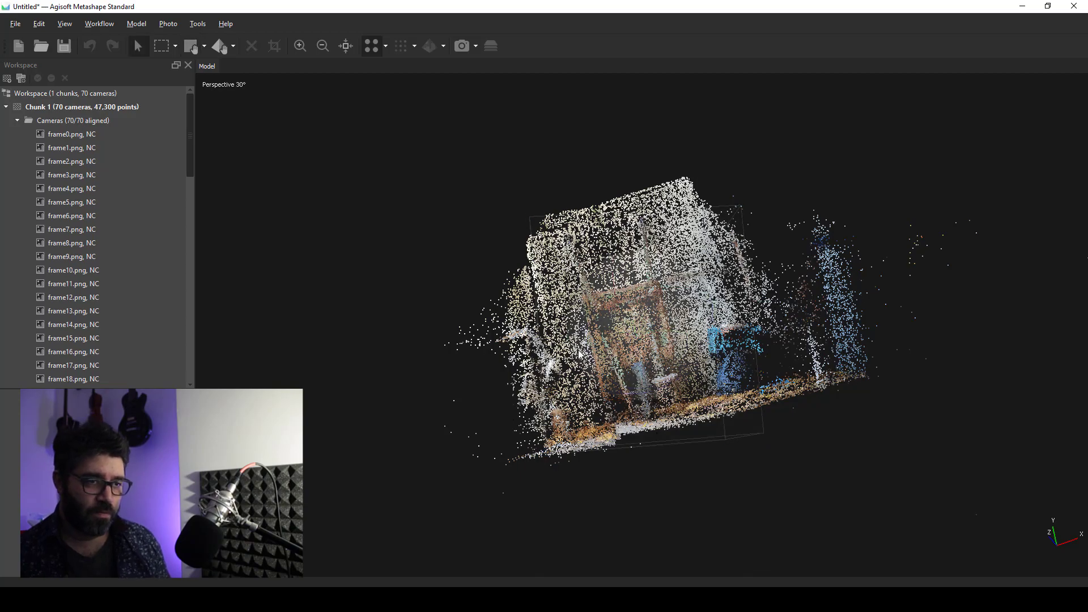
mouse_move(609, 329)
mouse_down()
mouse_move(589, 370)
mouse_move(766, 268)
mouse_move(643, 345)
mouse_move(663, 372)
mouse_move(670, 362)
mouse_up()
key(v)
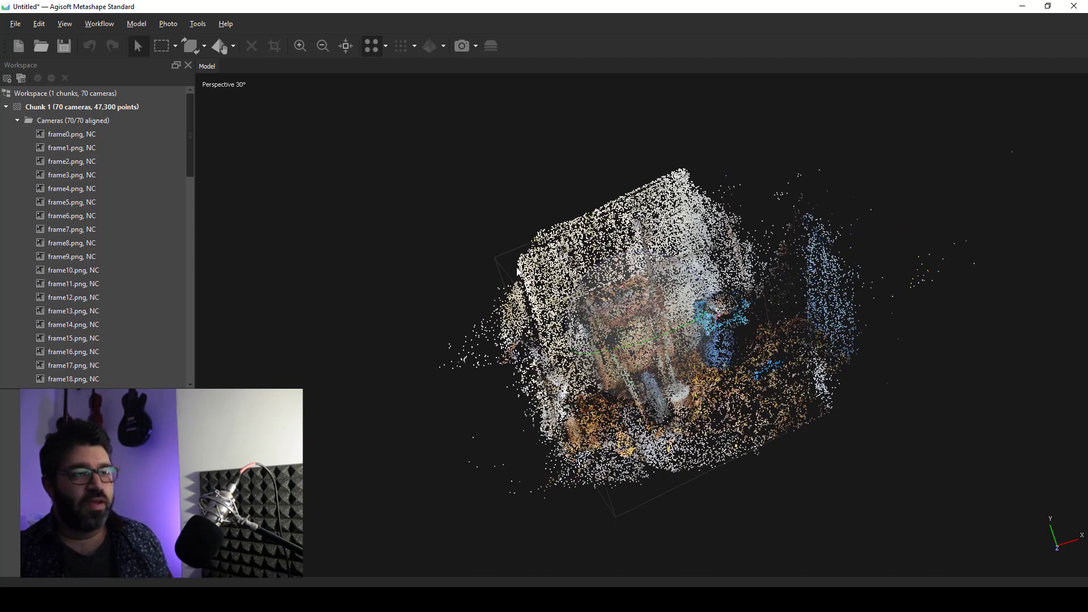
click(97, 26)
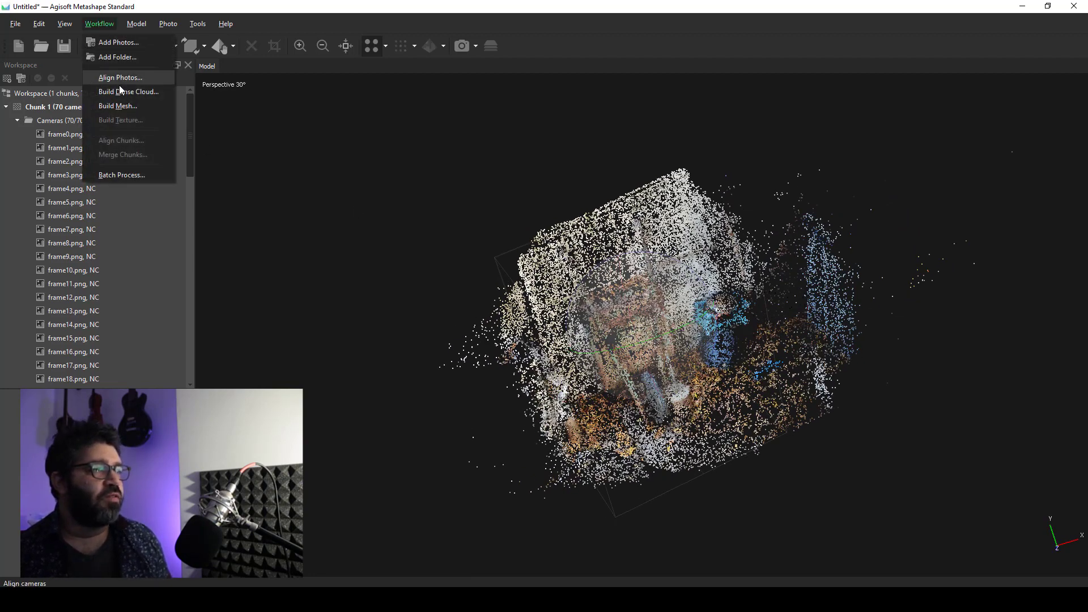
Build the dense cloud at Medium quality
click(134, 93)
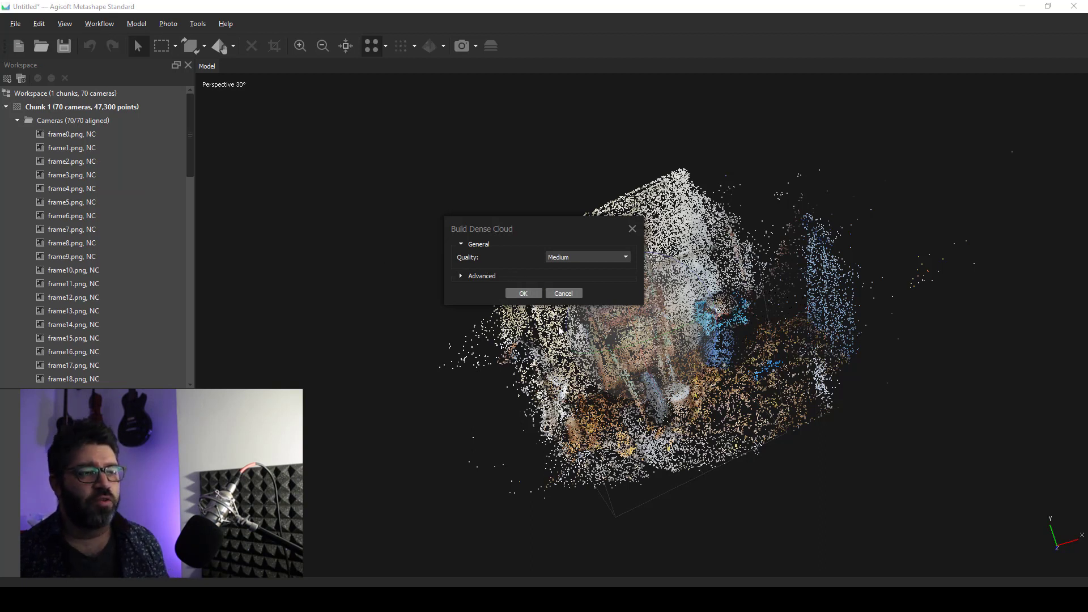
click(533, 293)
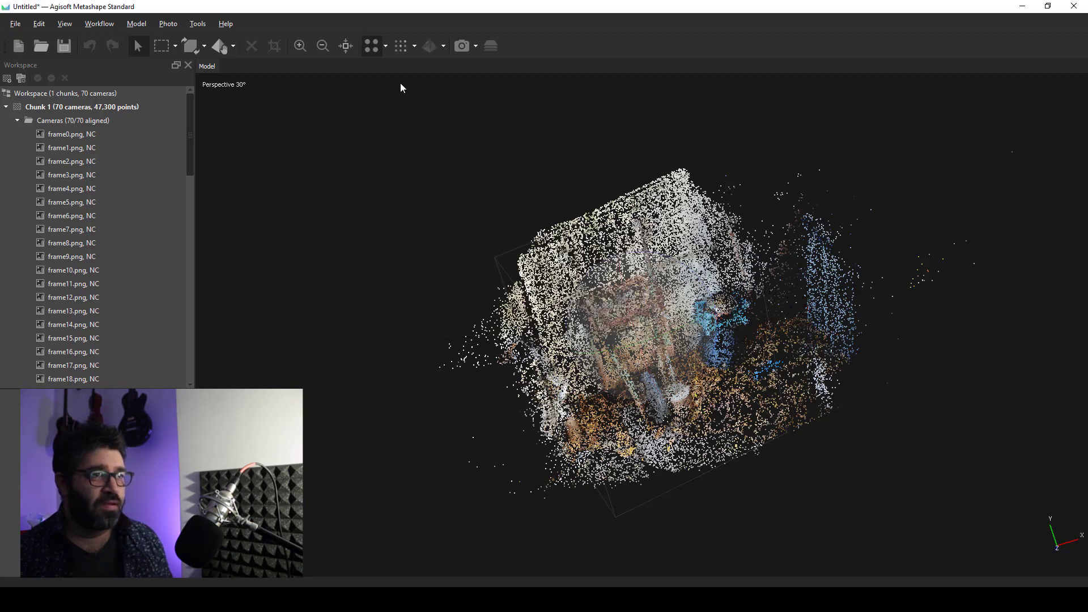
Display the dense point cloud and orbit and zoom around the wheelbarrow
click(400, 45)
scroll(646, 326, up, 2)
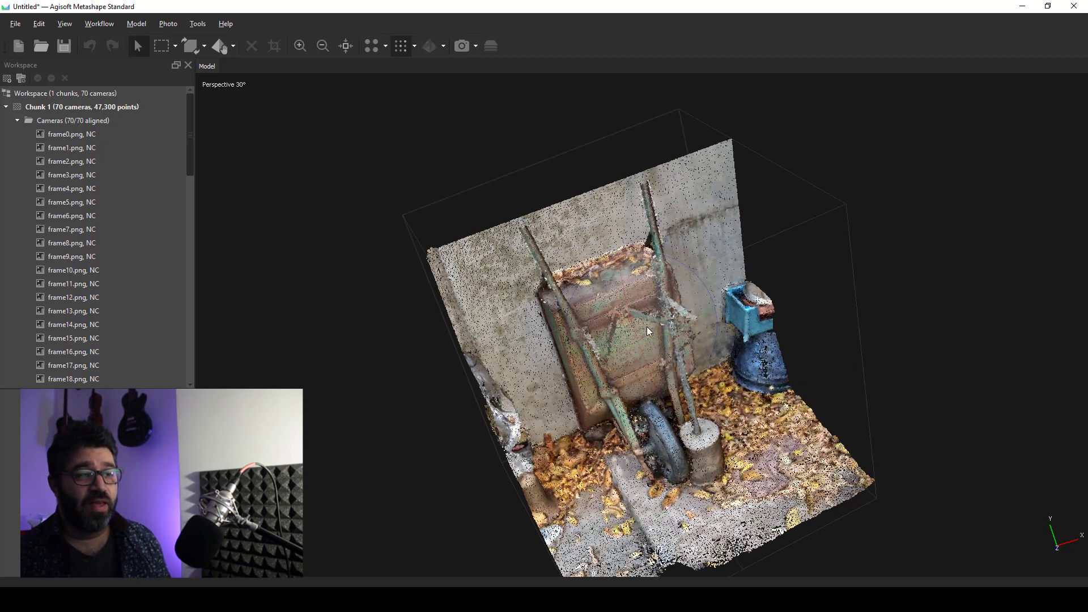
scroll(650, 333, up, 2)
scroll(649, 333, down, 1)
mouse_move(685, 352)
mouse_down()
mouse_move(623, 351)
mouse_move(668, 349)
mouse_move(602, 309)
mouse_up()
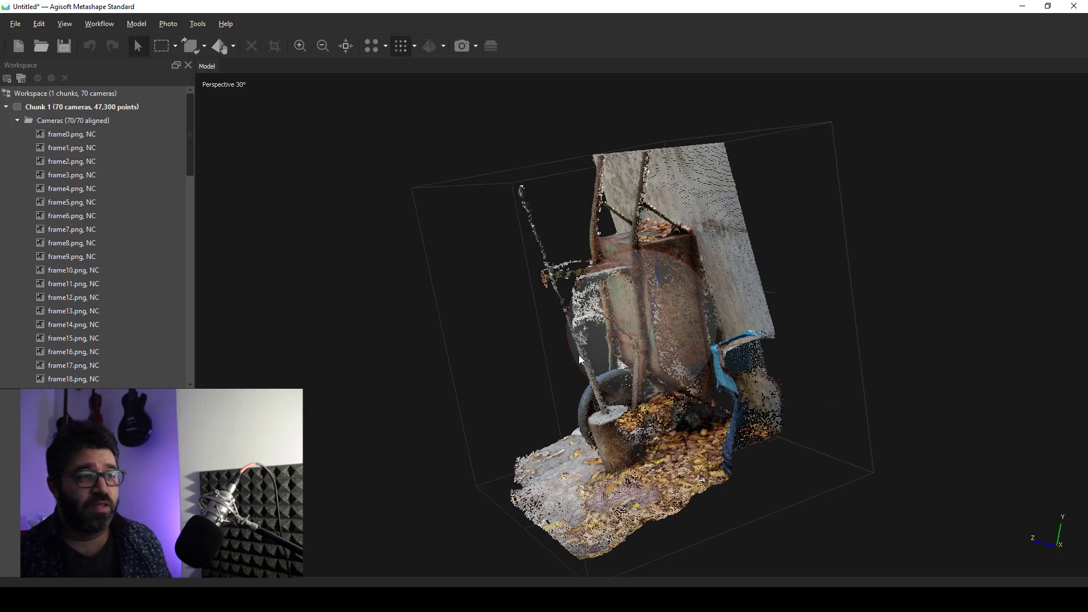
mouse_move(615, 337)
mouse_down()
mouse_move(722, 319)
mouse_move(695, 338)
mouse_move(633, 349)
mouse_up()
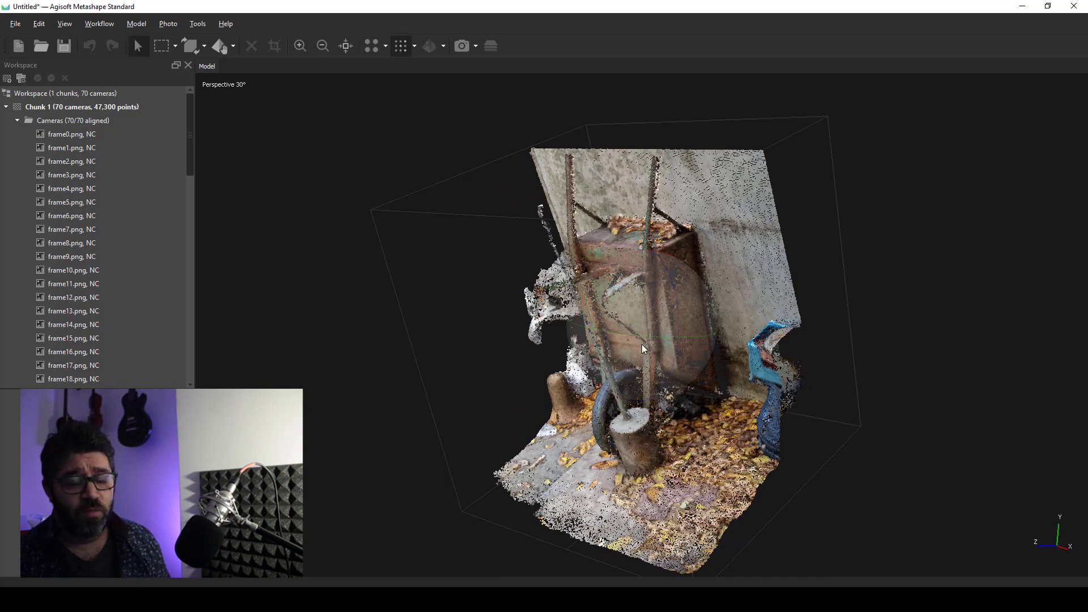
mouse_move(635, 353)
mouse_down()
mouse_move(672, 368)
mouse_move(715, 349)
mouse_move(667, 362)
mouse_move(688, 342)
mouse_move(650, 270)
mouse_up()
drag(648, 314, 662, 306)
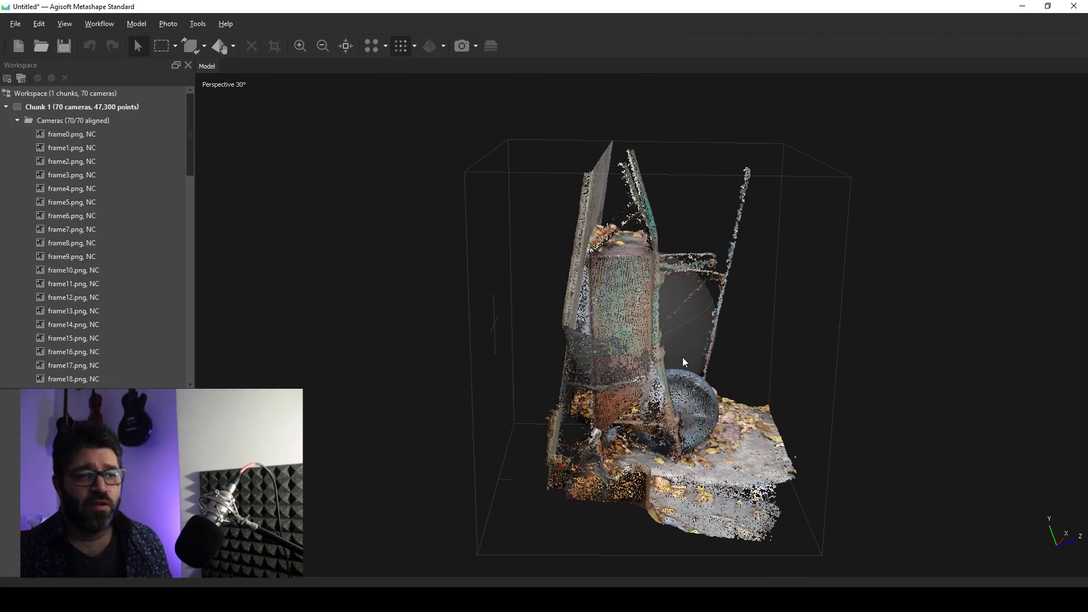
mouse_move(682, 357)
mouse_down()
mouse_move(658, 343)
mouse_move(658, 311)
mouse_move(627, 347)
mouse_move(626, 310)
mouse_up()
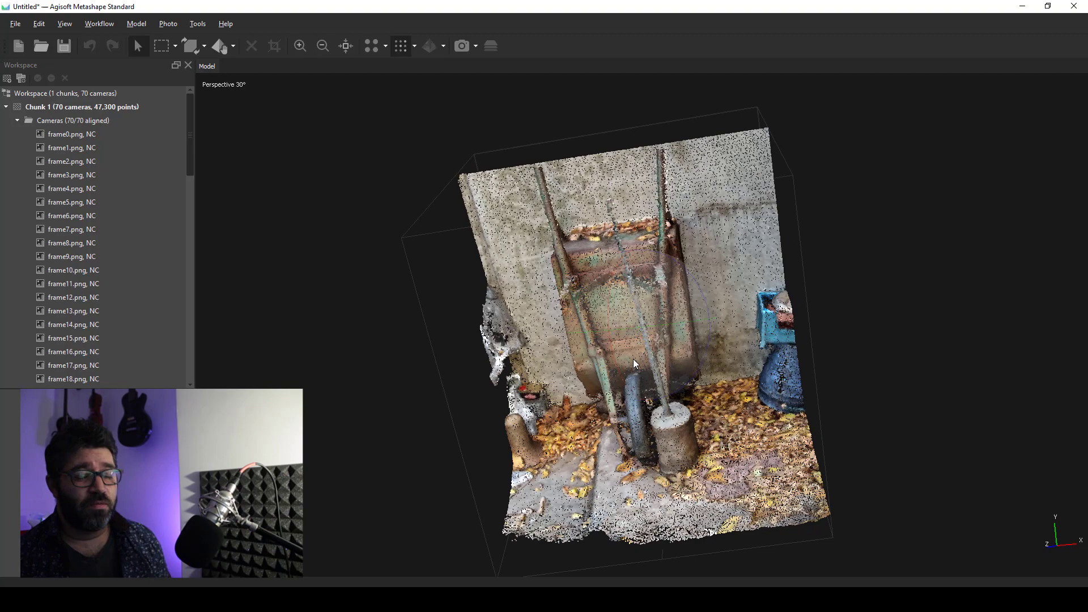
drag(633, 358, 665, 352)
scroll(657, 348, up, 2)
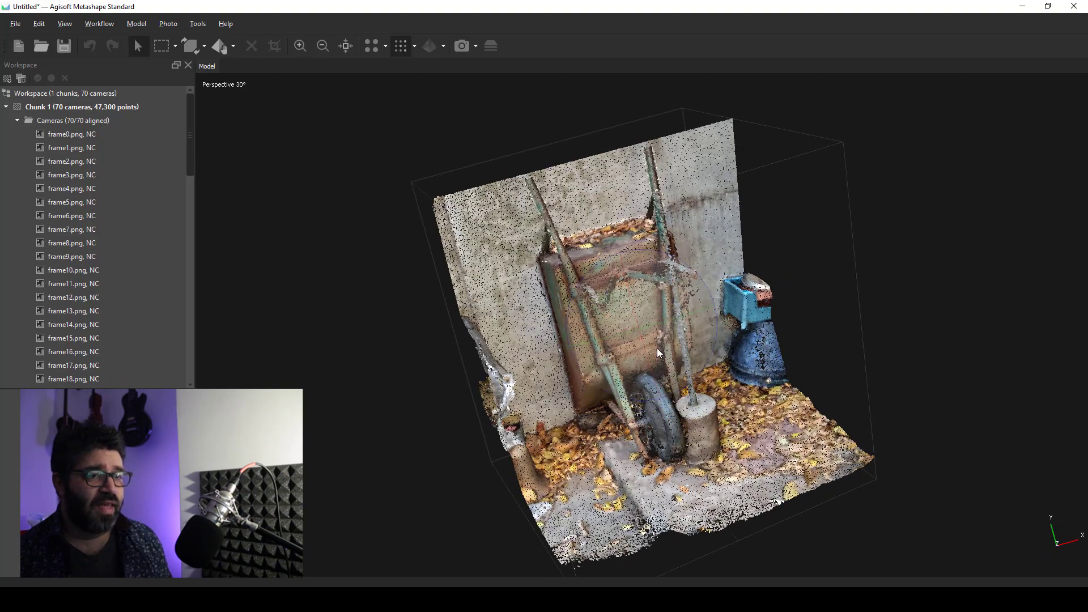
Build a mesh from depth maps at Medium quality with High face count
click(96, 25)
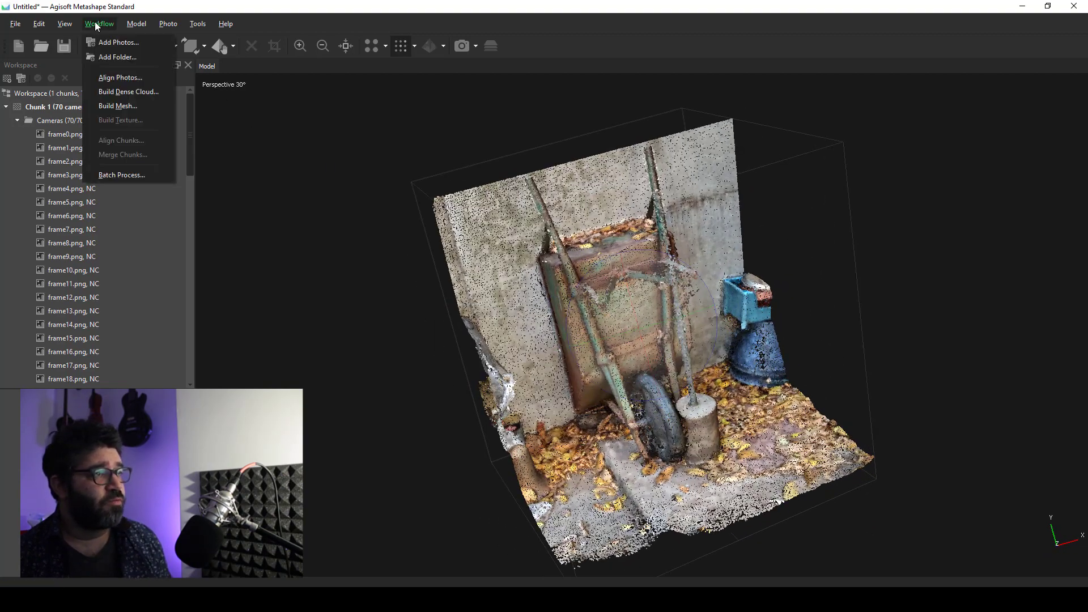
click(128, 103)
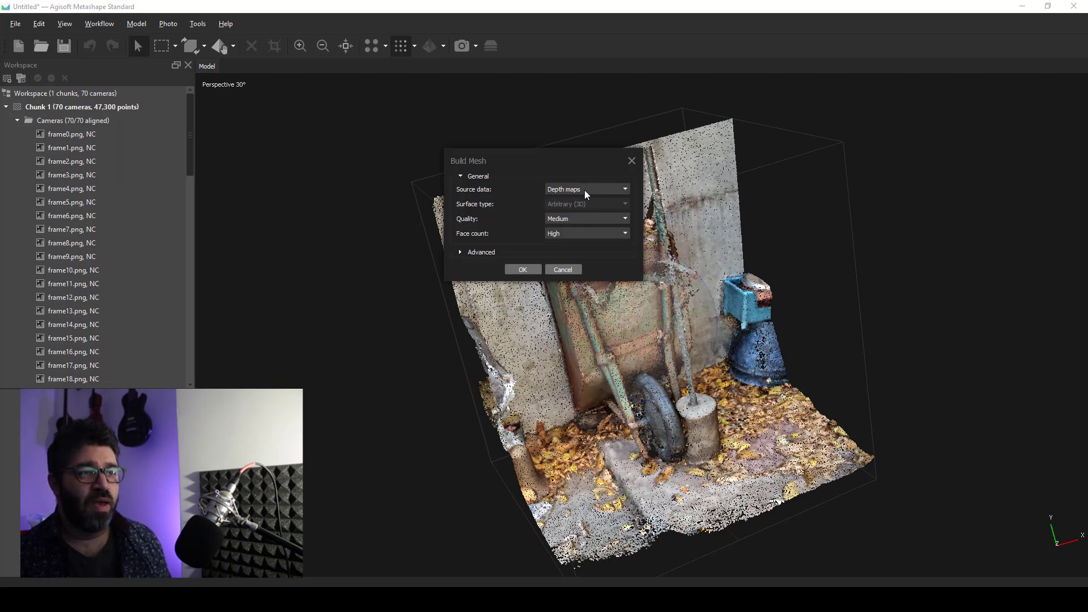
click(523, 268)
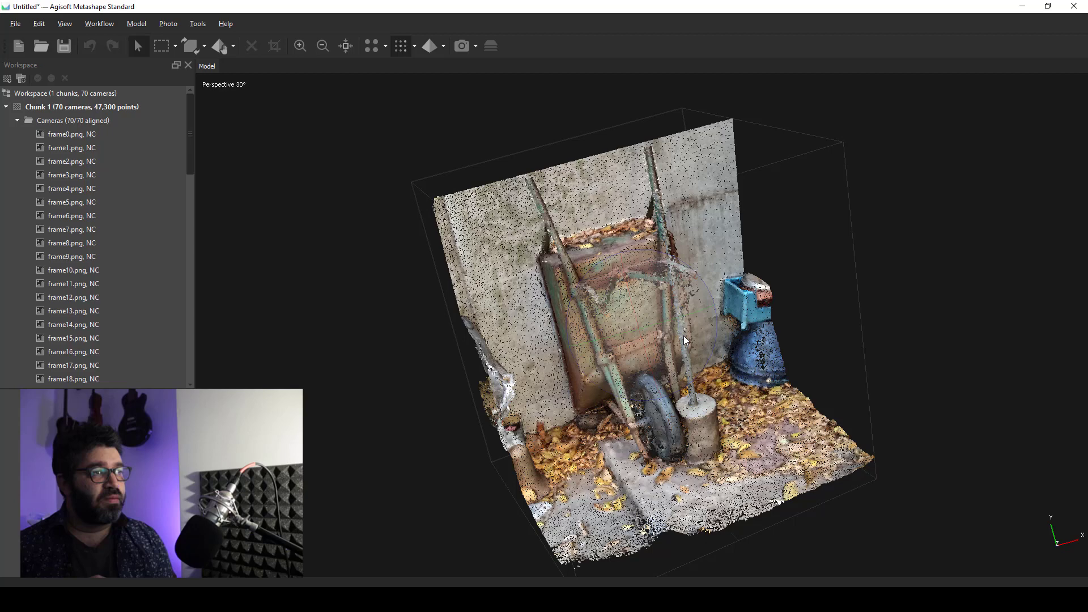
Show the mesh as a grey solid surface and orbit to inspect it
click(435, 53)
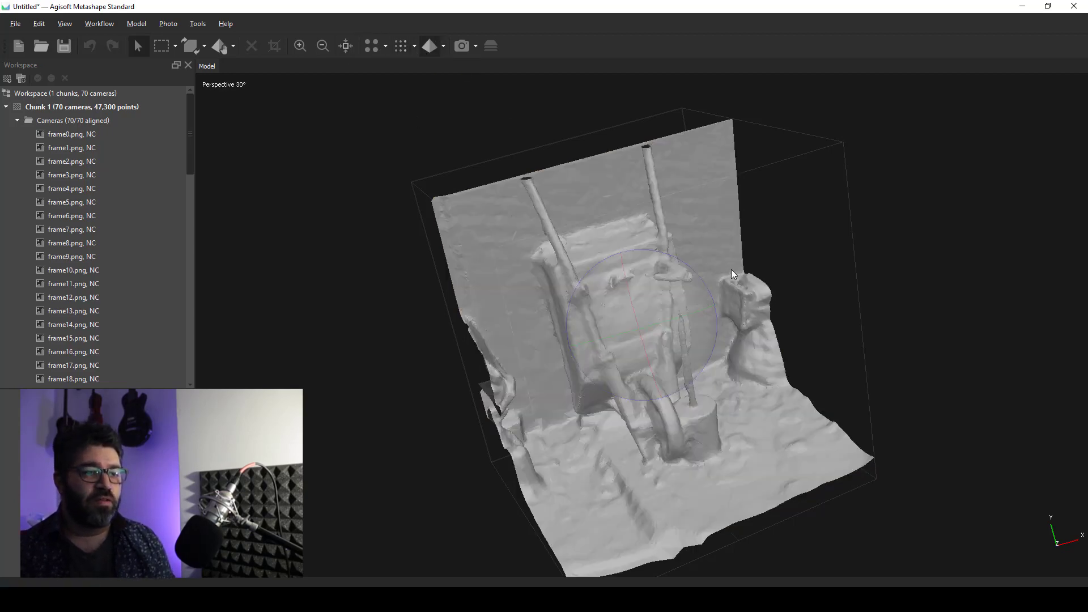
mouse_move(731, 270)
mouse_down()
mouse_move(701, 355)
mouse_move(638, 331)
mouse_move(666, 351)
mouse_move(648, 360)
mouse_move(695, 362)
mouse_move(658, 360)
mouse_move(689, 322)
mouse_move(576, 341)
mouse_up()
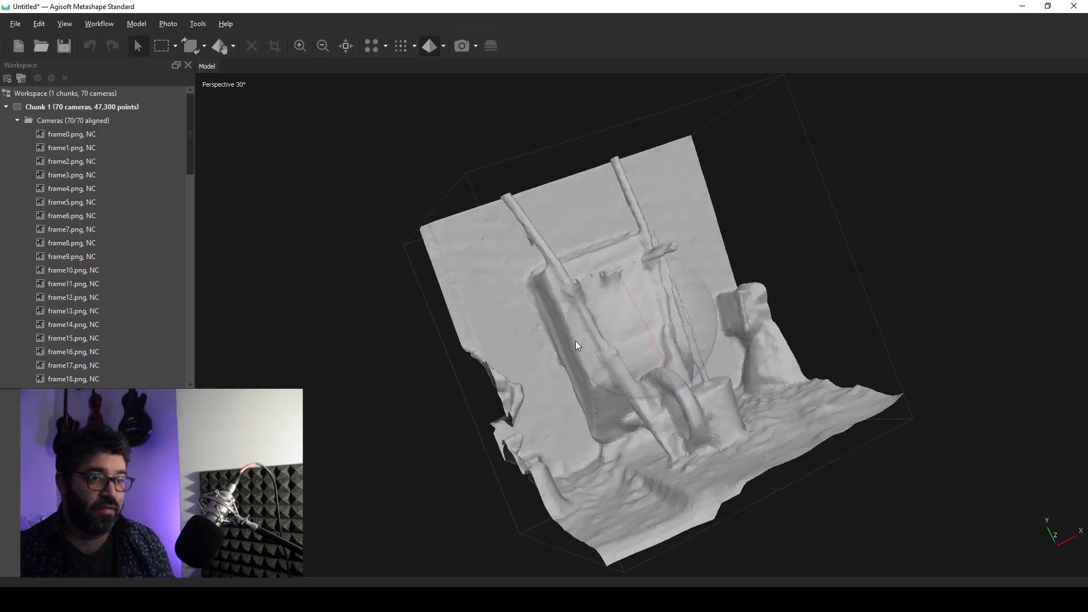
mouse_move(688, 341)
mouse_down()
mouse_move(622, 363)
mouse_move(627, 351)
mouse_move(659, 355)
mouse_move(662, 336)
mouse_move(607, 357)
mouse_up()
Build a 4000 x 1 diffuse texture from images with Generic mapping and Average blending
click(91, 26)
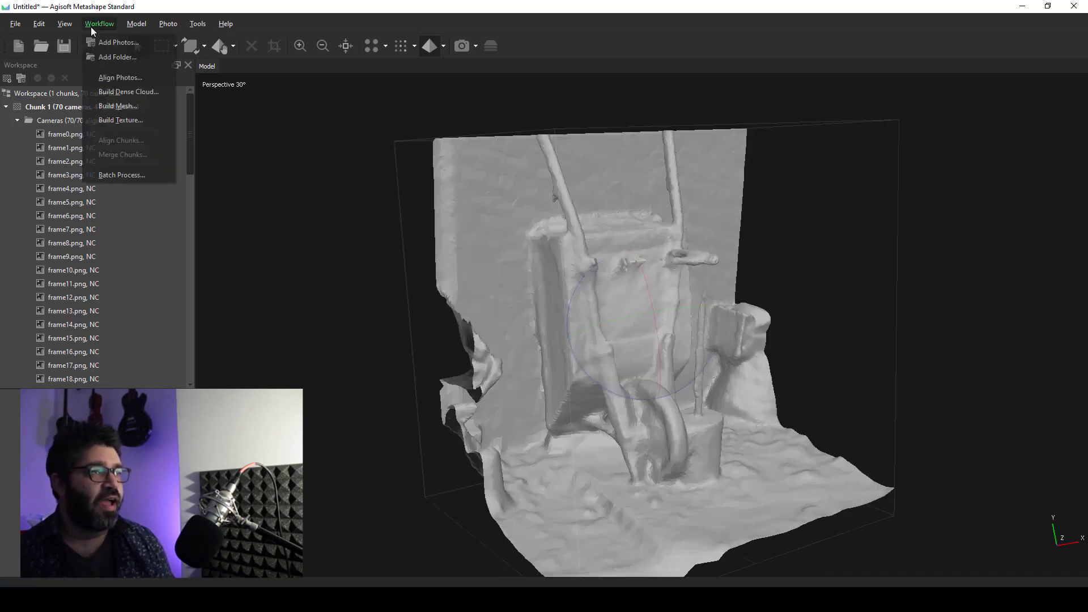
click(116, 121)
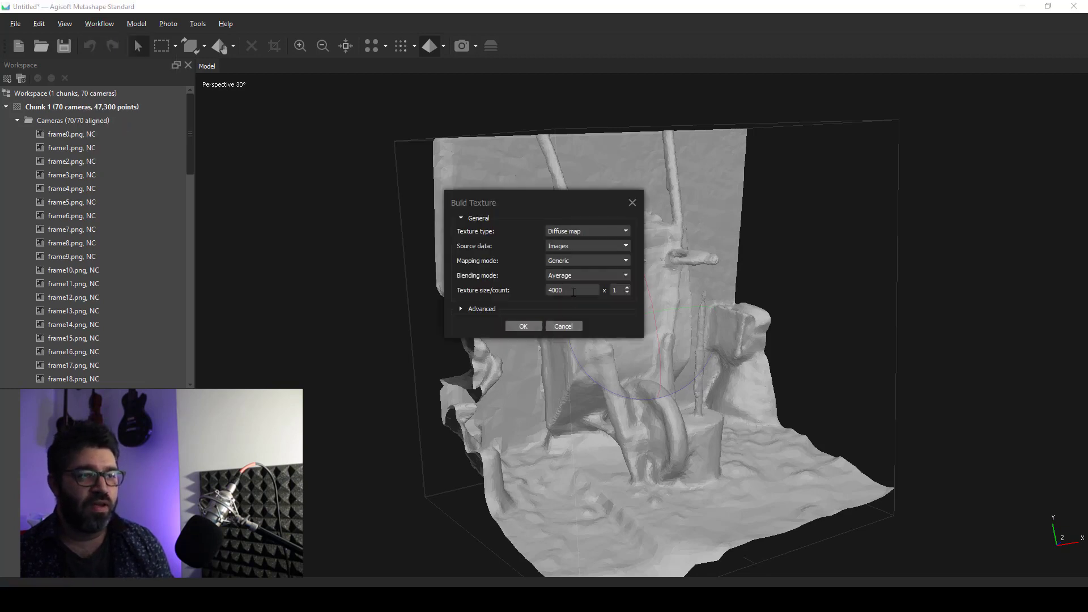
drag(564, 290, 539, 288)
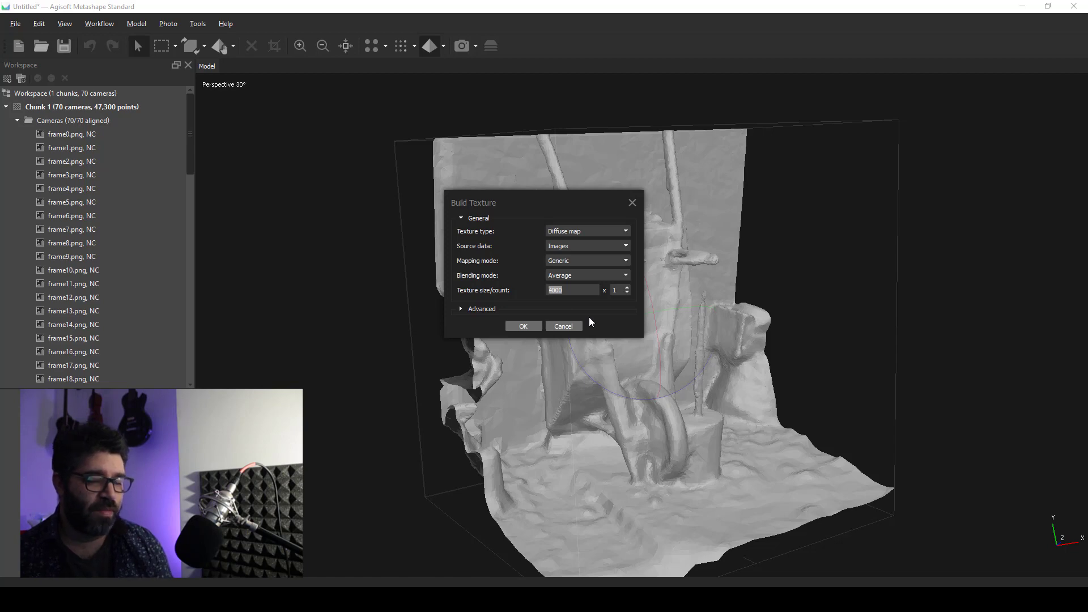
click(522, 327)
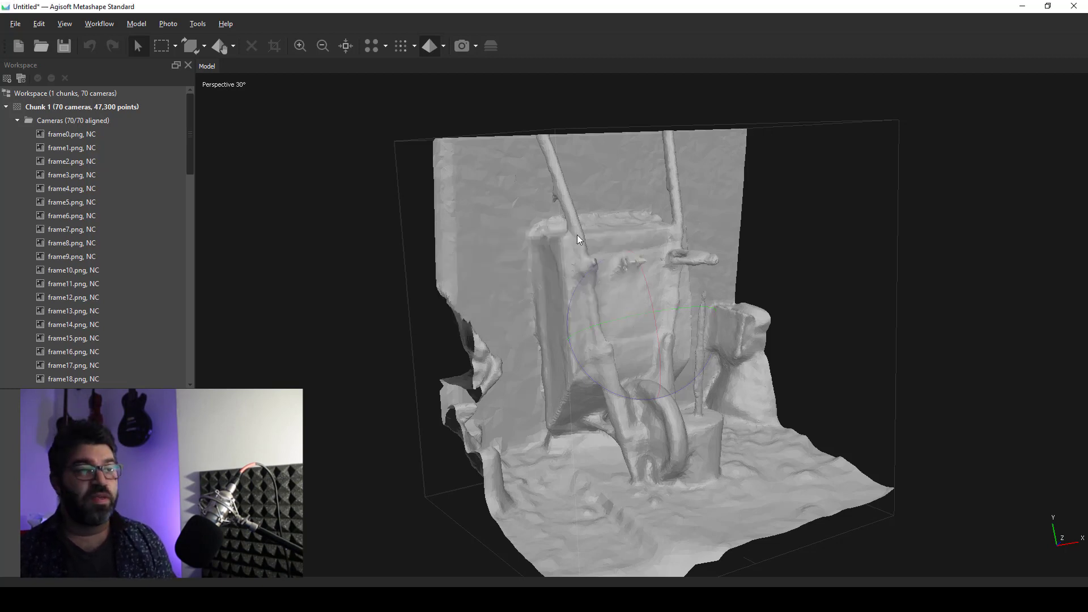
Switch to Model Textured shading and orbit and zoom around the textured wheelbarrow
click(444, 49)
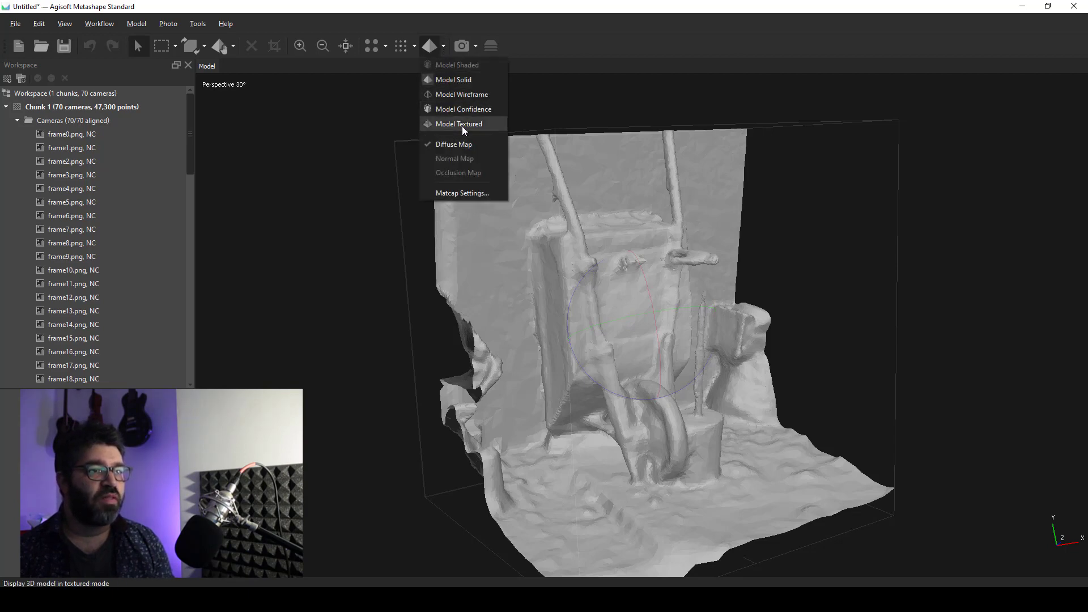
click(485, 124)
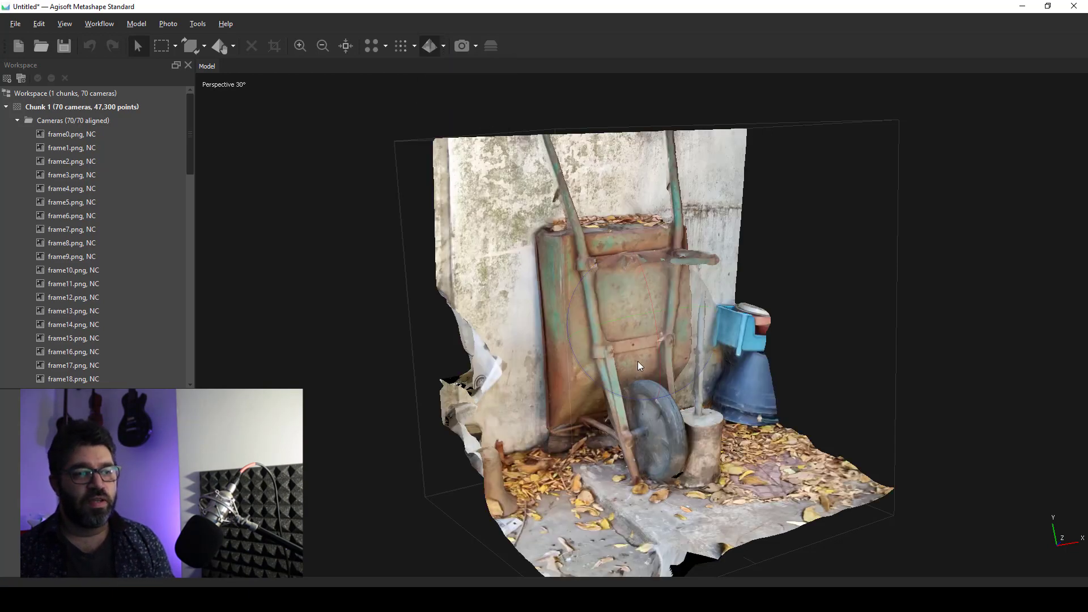
mouse_move(638, 364)
mouse_down()
mouse_move(672, 338)
mouse_move(543, 340)
mouse_move(593, 369)
mouse_move(660, 344)
mouse_up()
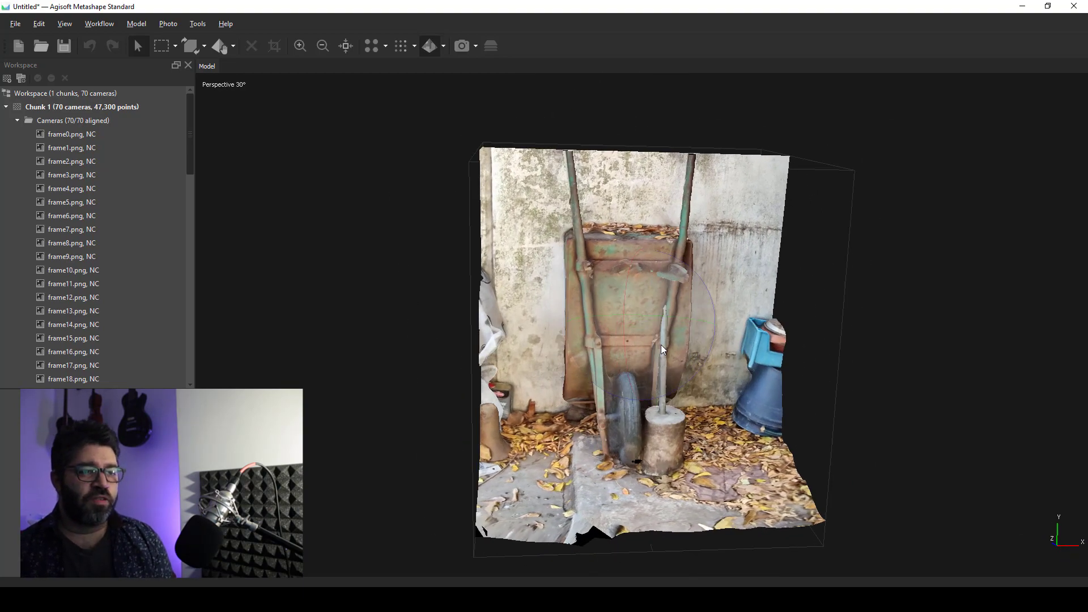
scroll(660, 344, up, 1)
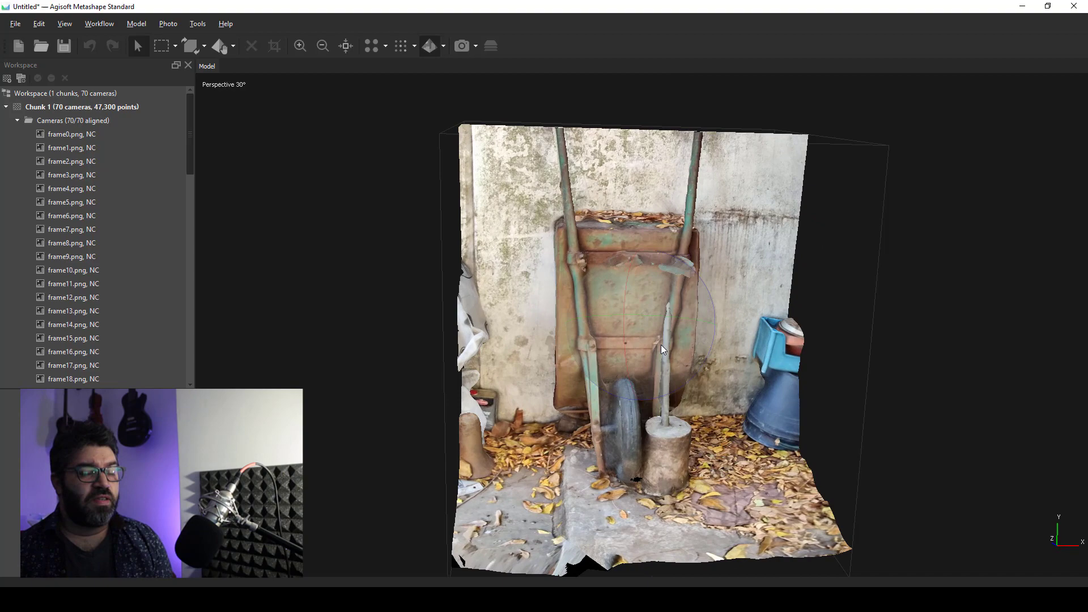
mouse_move(651, 353)
mouse_down()
mouse_move(699, 345)
mouse_move(653, 348)
mouse_move(659, 359)
mouse_move(621, 337)
mouse_move(623, 319)
mouse_move(674, 294)
mouse_move(652, 305)
mouse_move(664, 335)
mouse_up()
scroll(678, 330, up, 2)
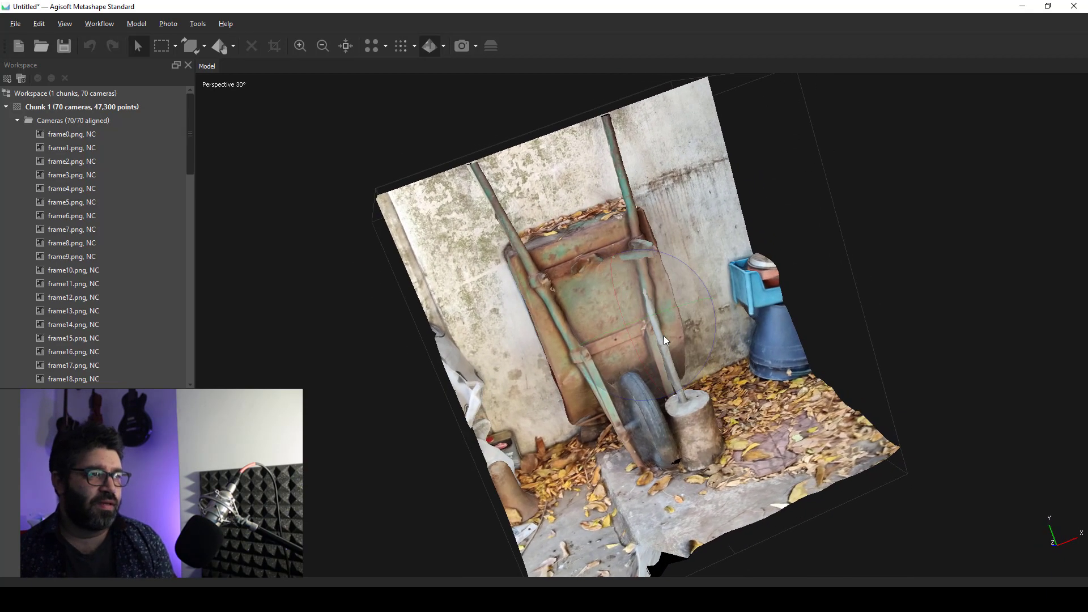
scroll(664, 336, down, 2)
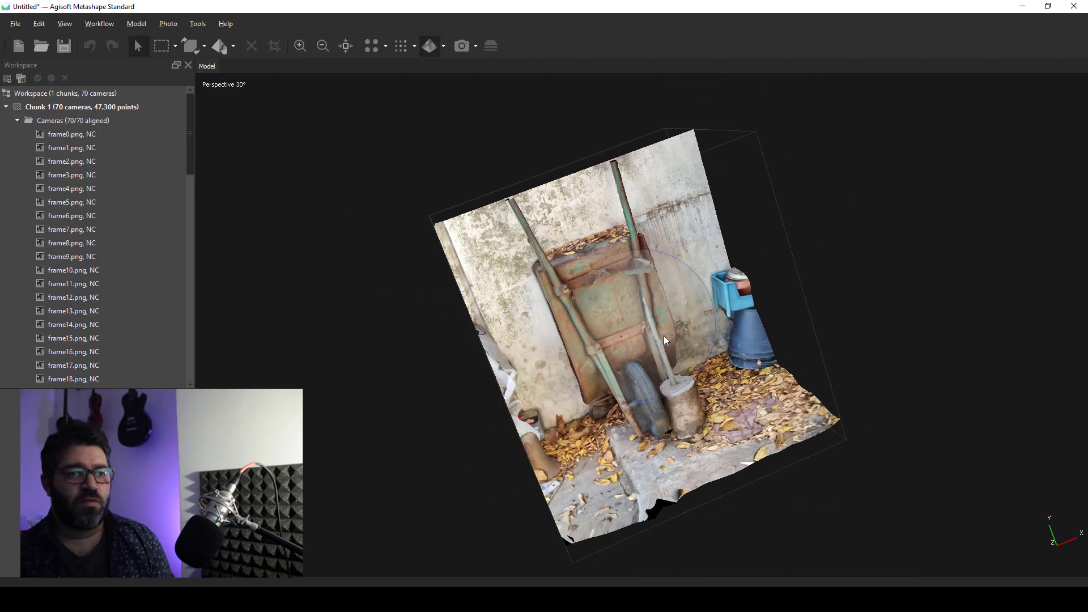
scroll(664, 335, up, 2)
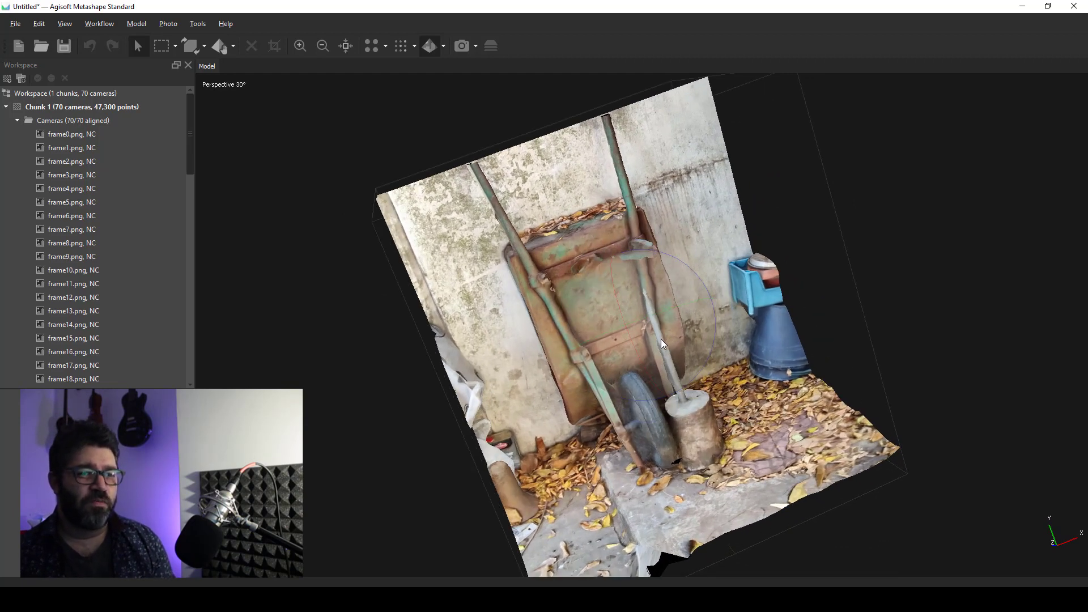
drag(658, 342, 689, 324)
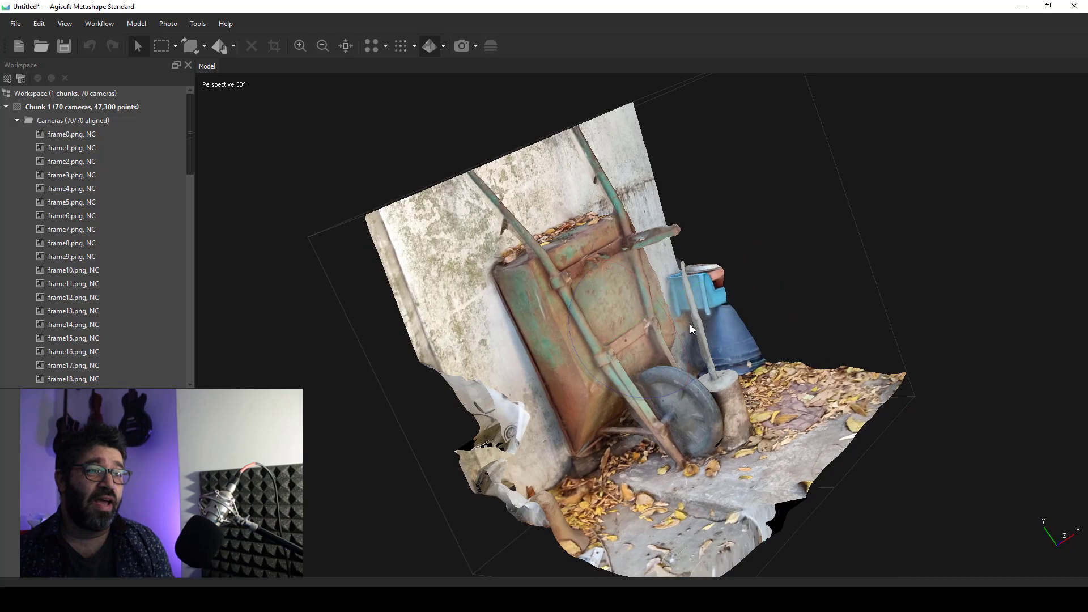
Display the wheelbarrow's dense point cloud again and orbit it to compare with the textured model
click(400, 45)
mouse_move(642, 277)
mouse_down()
mouse_move(644, 325)
mouse_move(550, 372)
mouse_move(674, 348)
mouse_move(658, 355)
mouse_up()
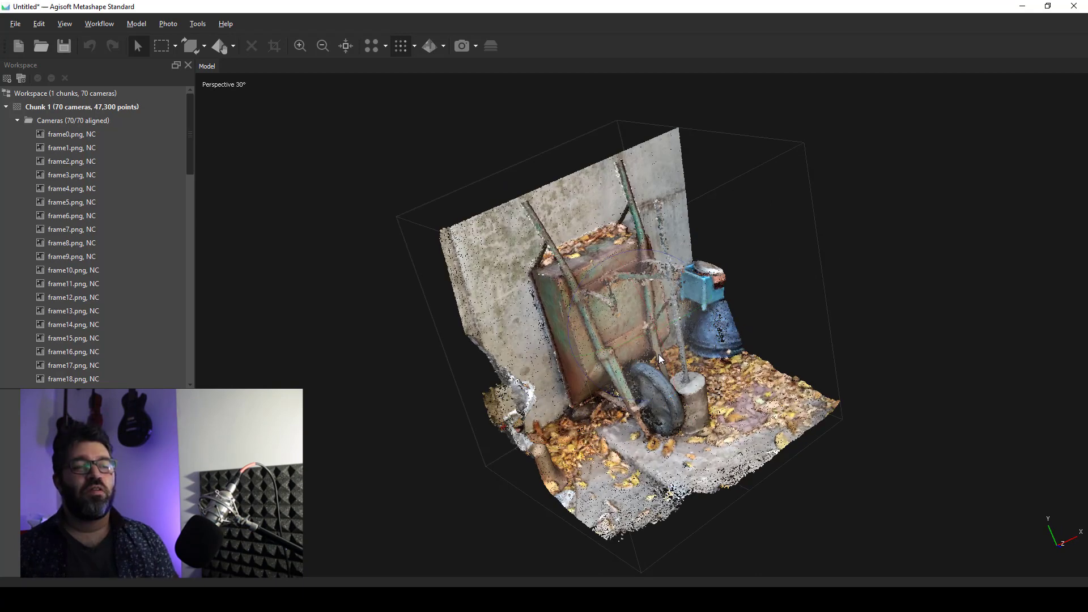